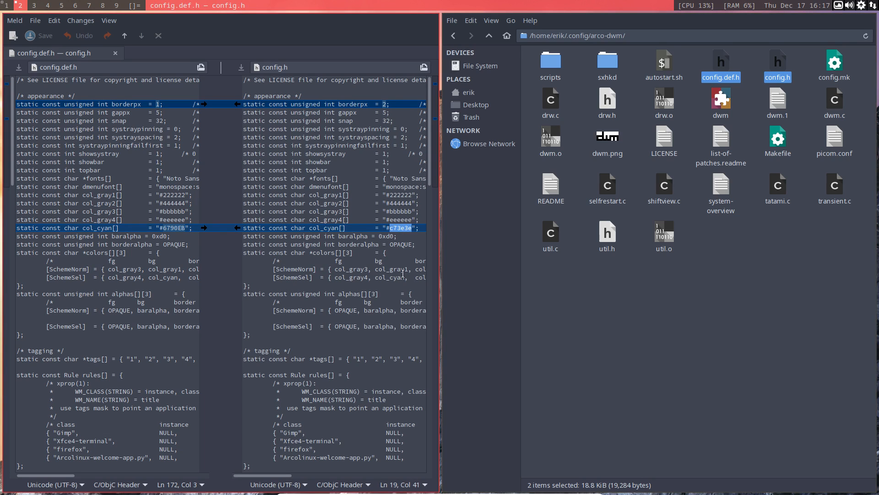
Change the desktop wallpaper on workspace 1 and close both terminal windows
left_click(47, 5)
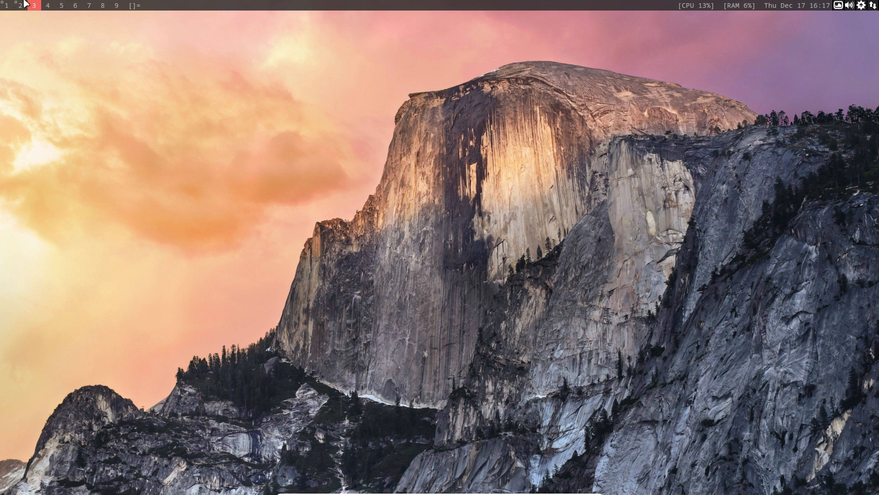
left_click(6, 5)
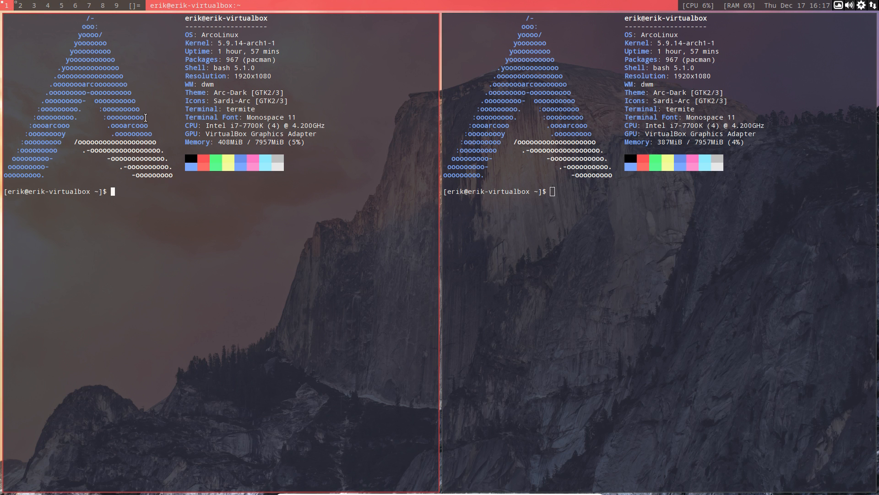
key("alt+n")
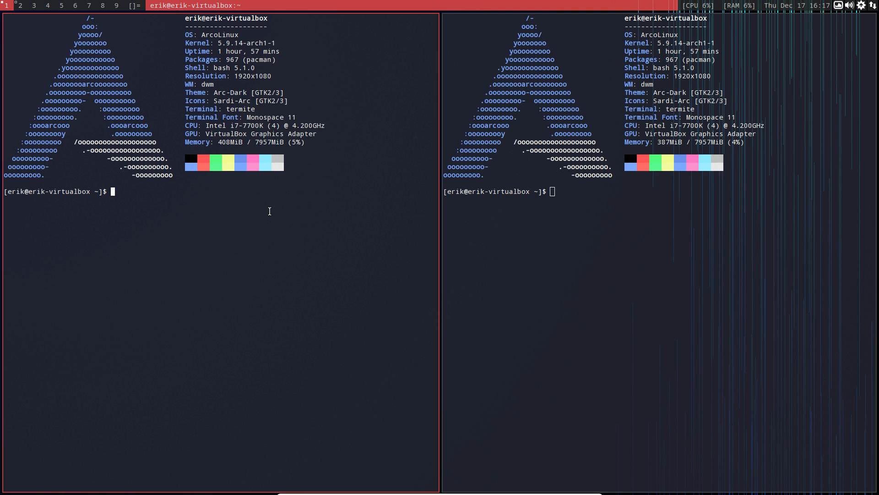
key("super+q")
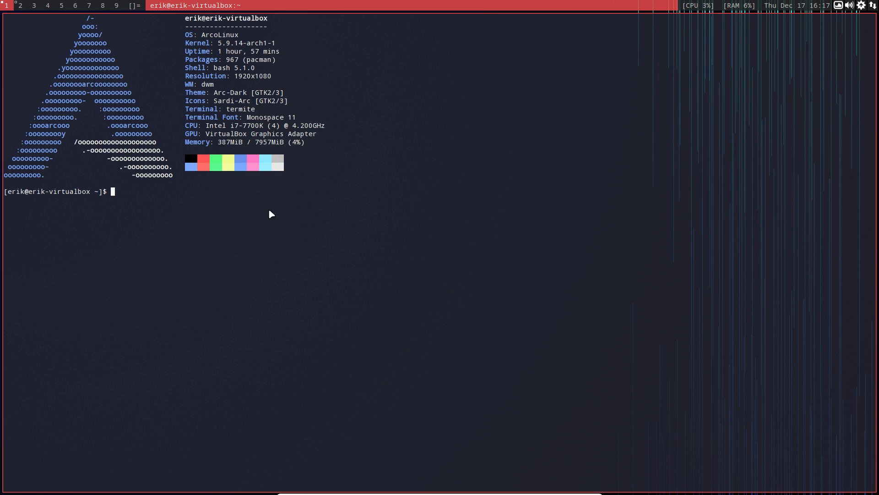
key("super+q")
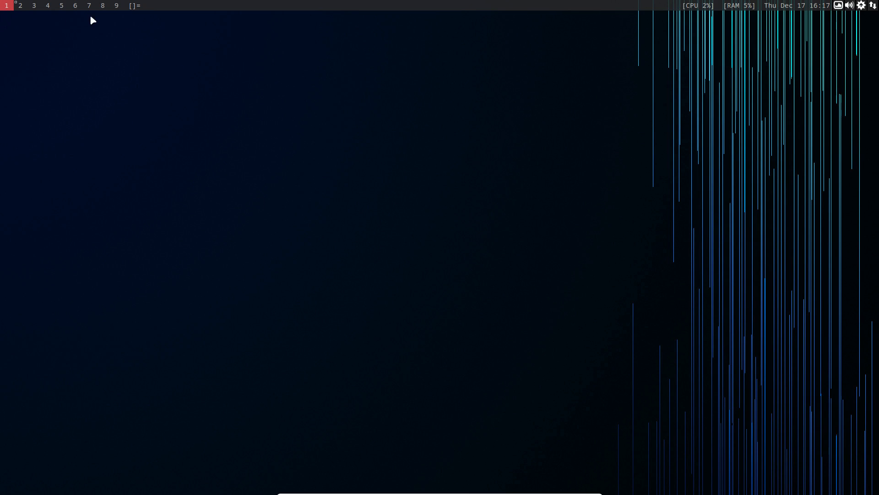
Look through the comparison of config.def.h and config.h on workspace 2, and close the comparison window
left_click(19, 8)
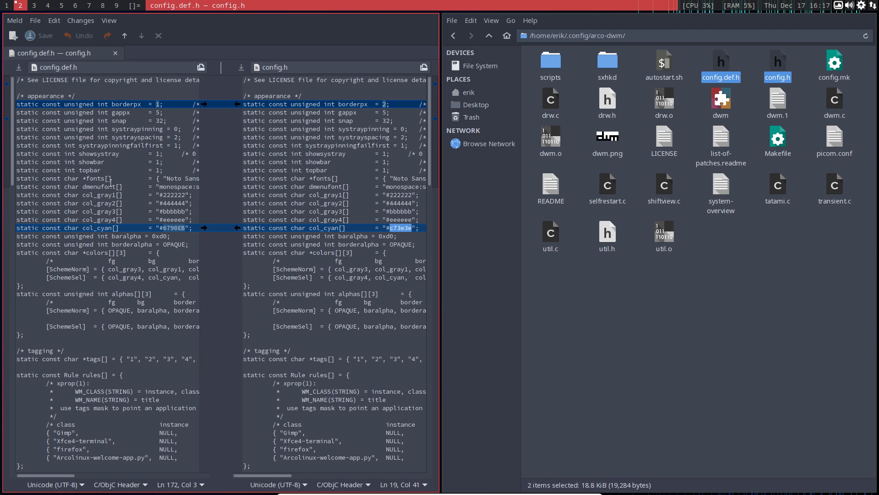
scroll(289, 340, "down", 3)
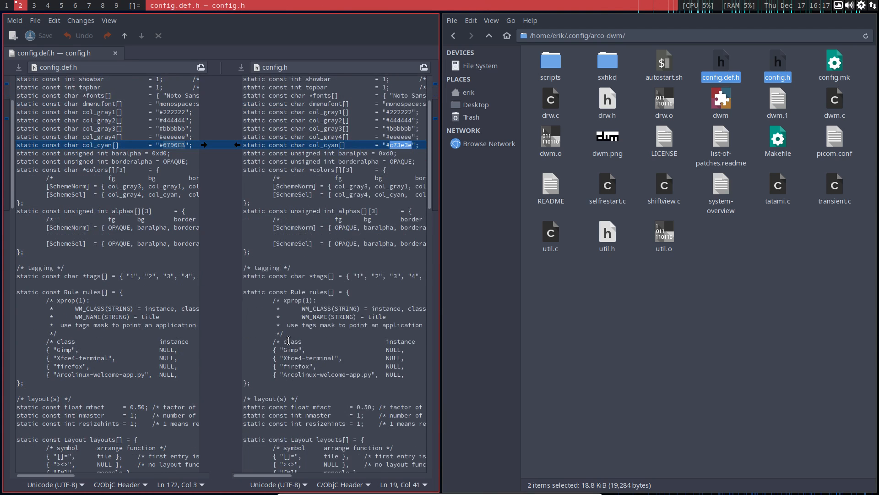
scroll(288, 340, "down", 5)
scroll(288, 340, "down", 8)
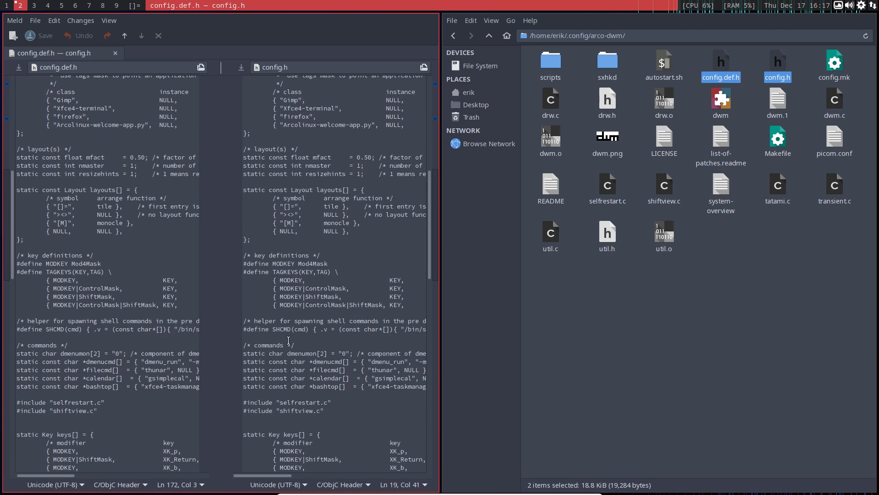
scroll(289, 340, "down", 3)
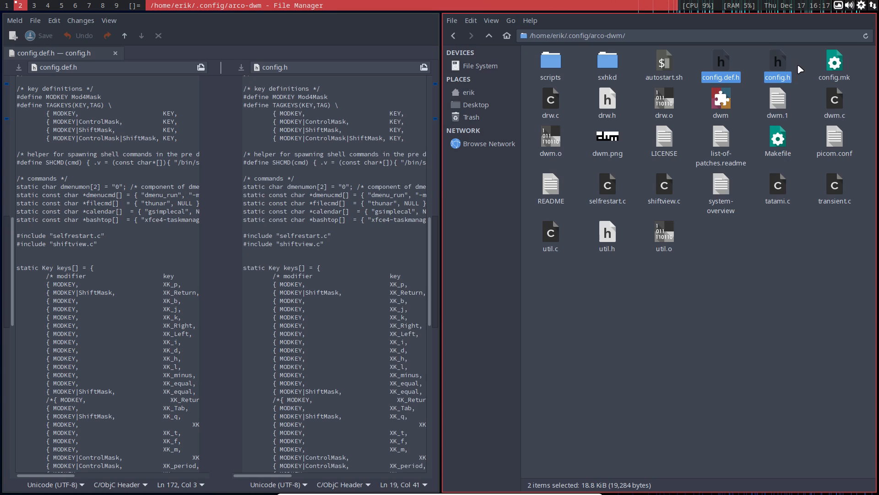
left_click(778, 63)
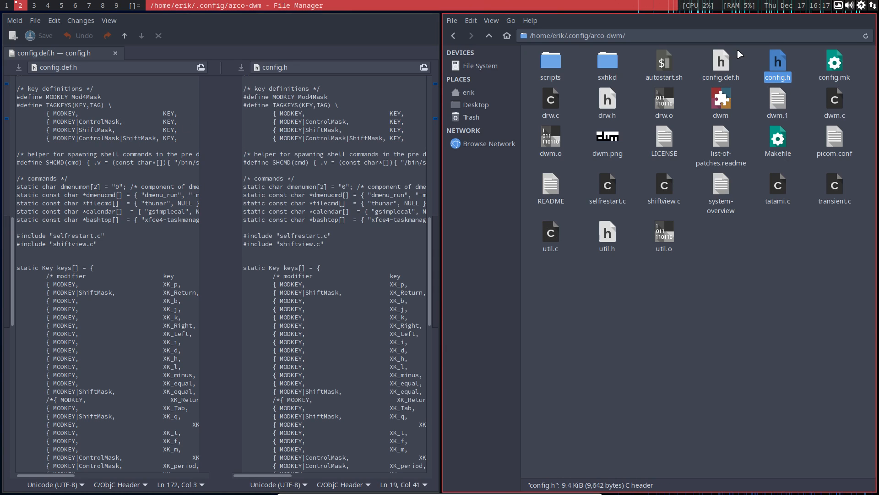
left_click(720, 62, "ctrl")
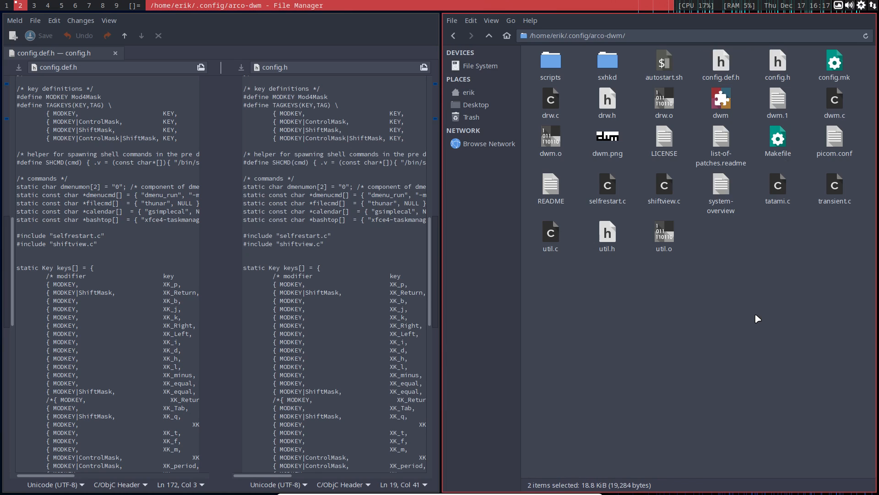
key("super+shift+q")
left_click(327, 287)
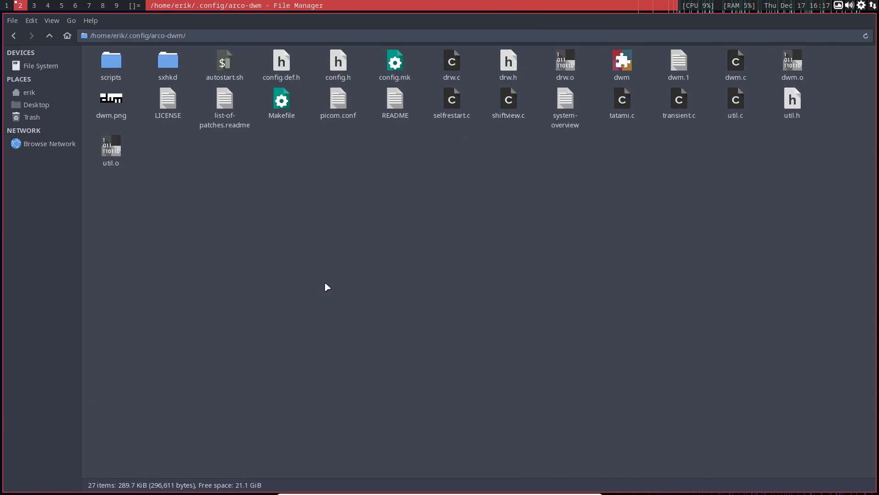
Open config.h from the arco-dwm folder in Sublime Text and clear the text selection
left_click(334, 62)
right_click(335, 68)
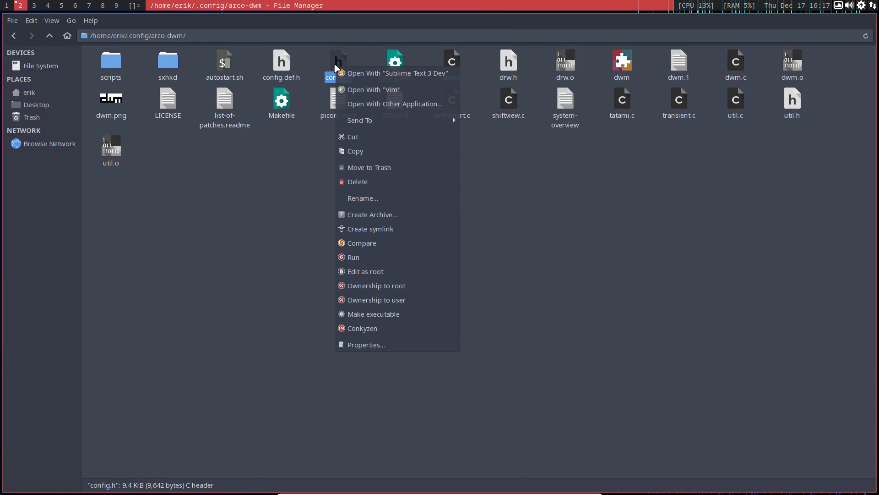
left_click(383, 75)
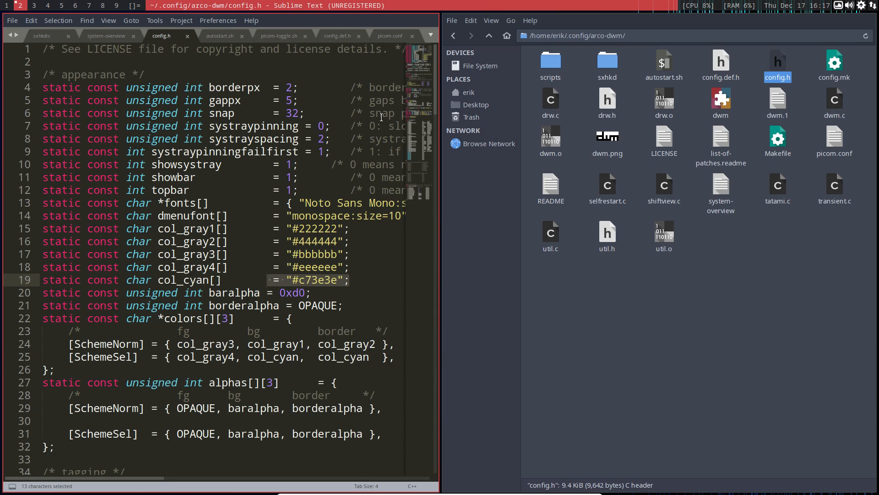
left_click(340, 154)
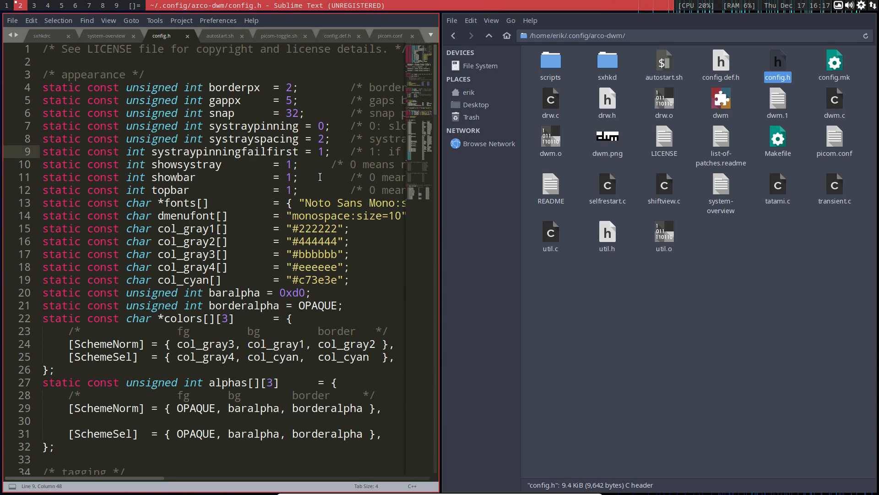
Toggle workspace 2 between the monocle and tiled layouts twice, ending in the tiled layout
key("super+m")
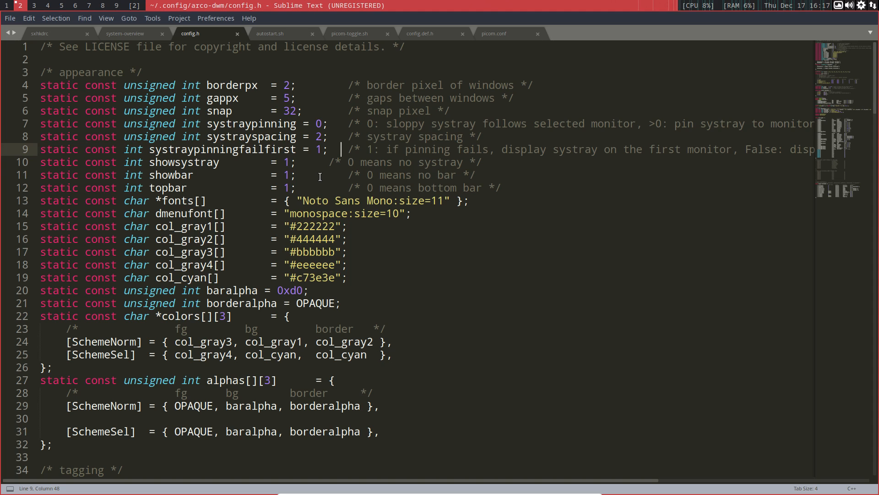
key("super+t")
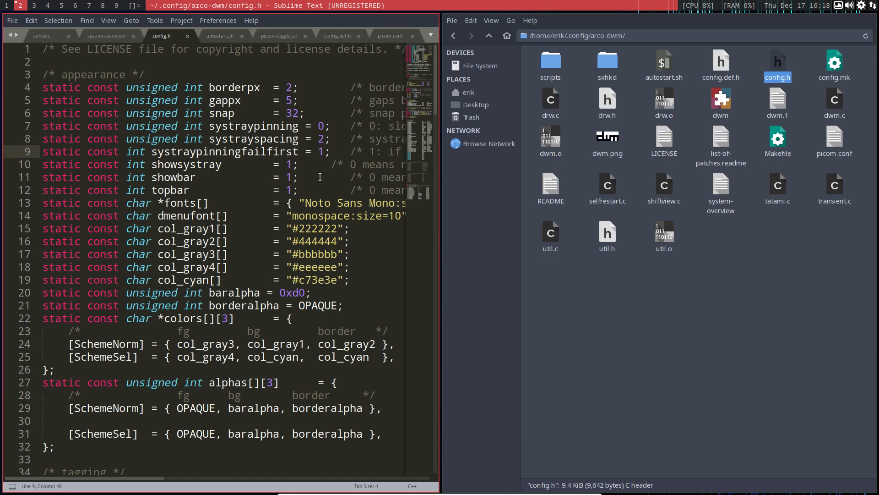
key("super+m")
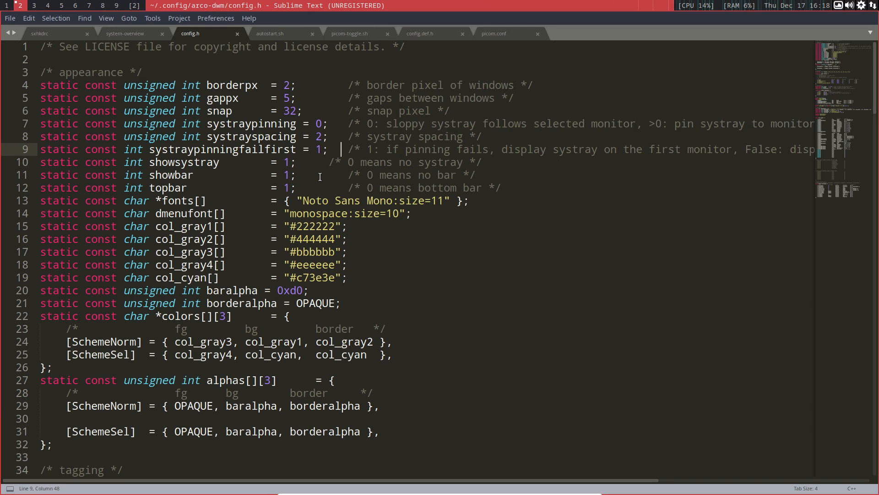
key("super+t")
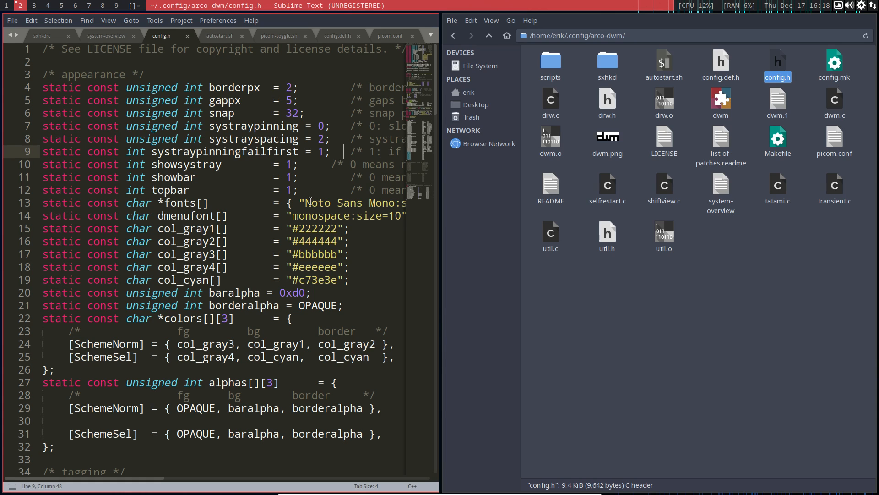
Select the last digit of the dmenufont size in config.h and switch the workspace to the monocle layout
left_click(329, 203)
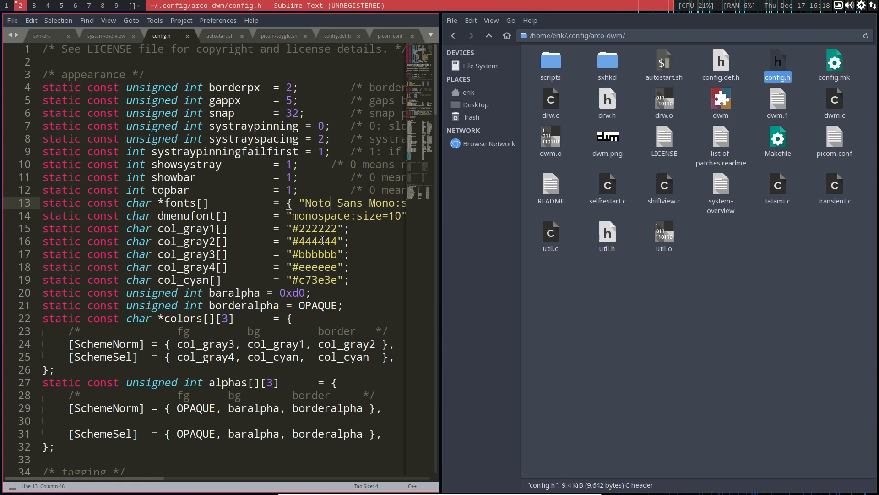
key("Down")
key("Right")
key("Right")
key("Right")
key("Right")
key("Right")
key("Right")
key("Right")
key("Right")
key("Right")
key("Right")
key("shift+Right")
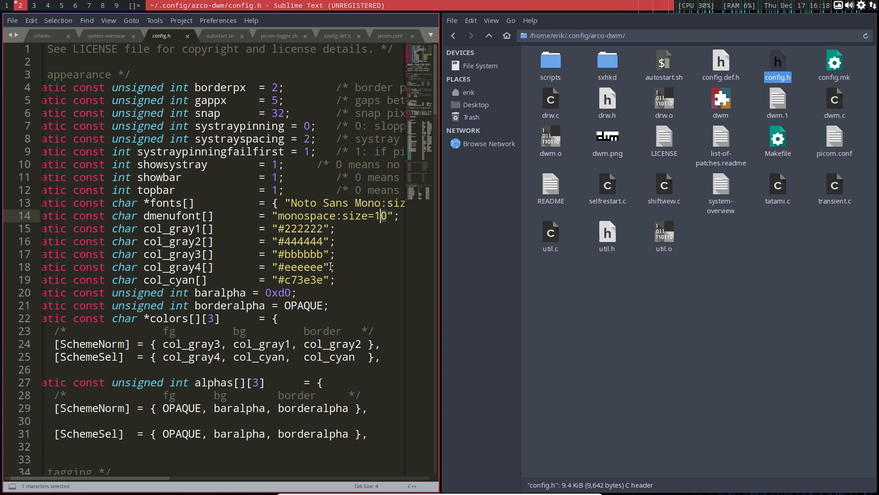
key("super+m")
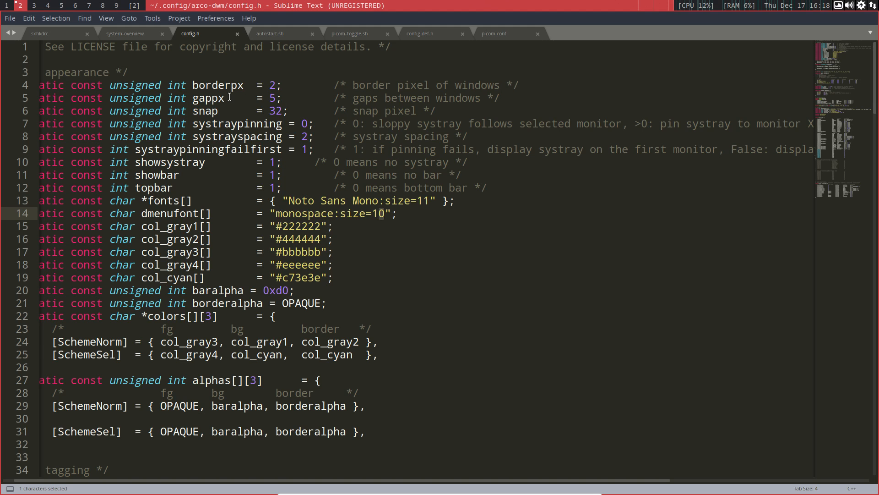
scroll(229, 97, "down", 3)
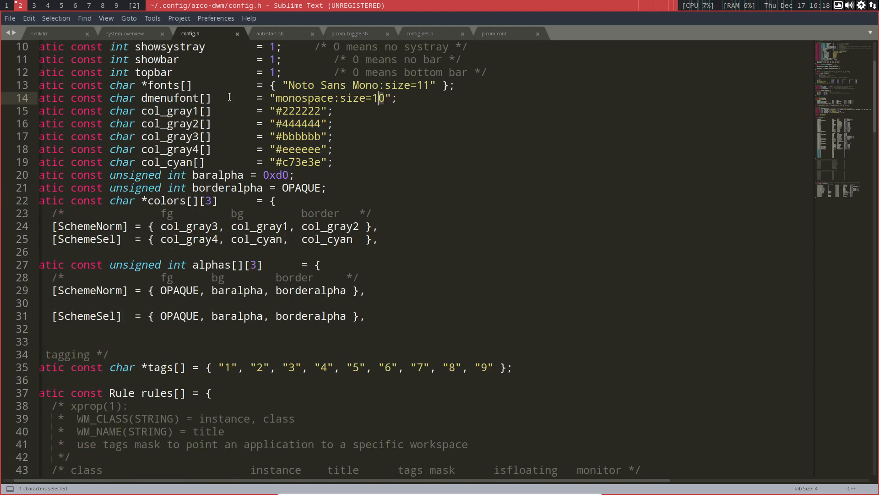
scroll(230, 97, "up", 1)
View workspaces 1 through 8 in turn and return to workspace 2
left_click(6, 6)
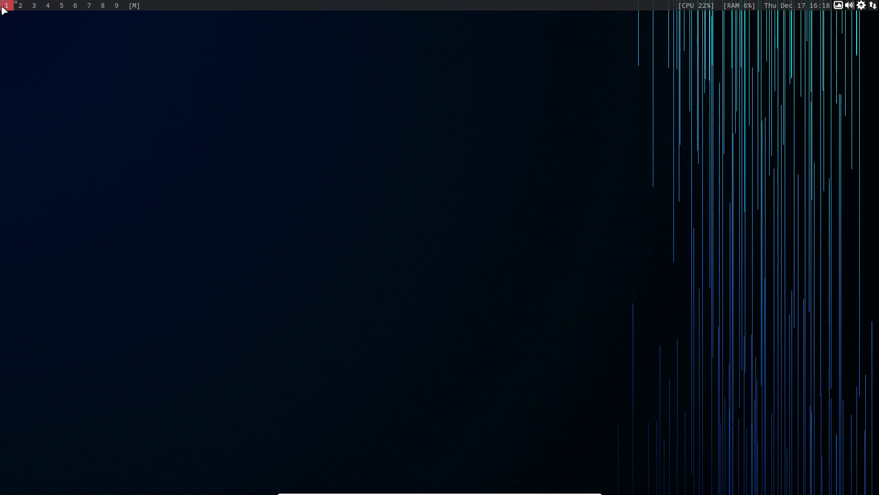
left_click(20, 6)
left_click(34, 6)
left_click(48, 6)
left_click(62, 6)
left_click(75, 6)
left_click(89, 6)
left_click(103, 6)
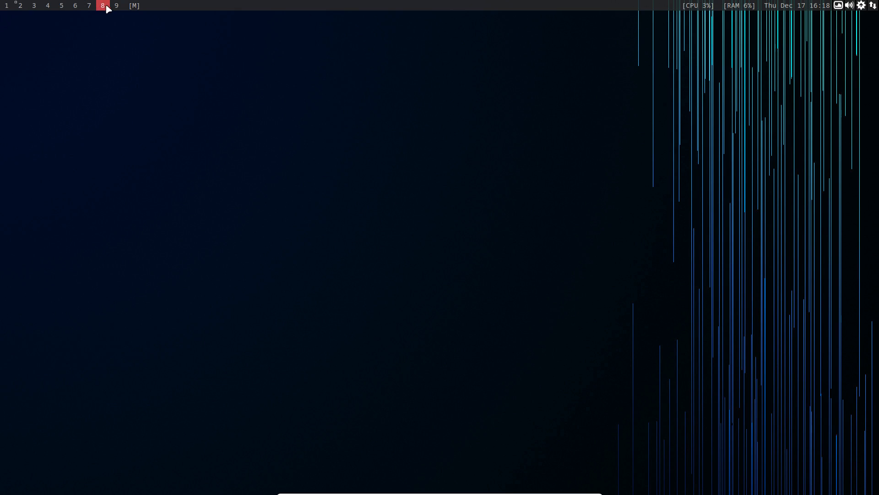
left_click(7, 6)
left_click(20, 6)
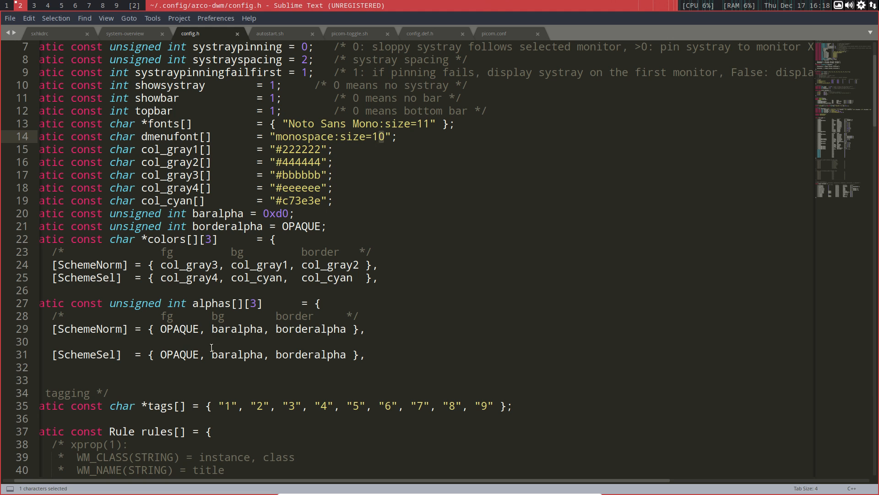
Duplicate the static const char *tags[] line onto a new line directly below it
scroll(183, 341, "down", 1)
left_click(530, 367)
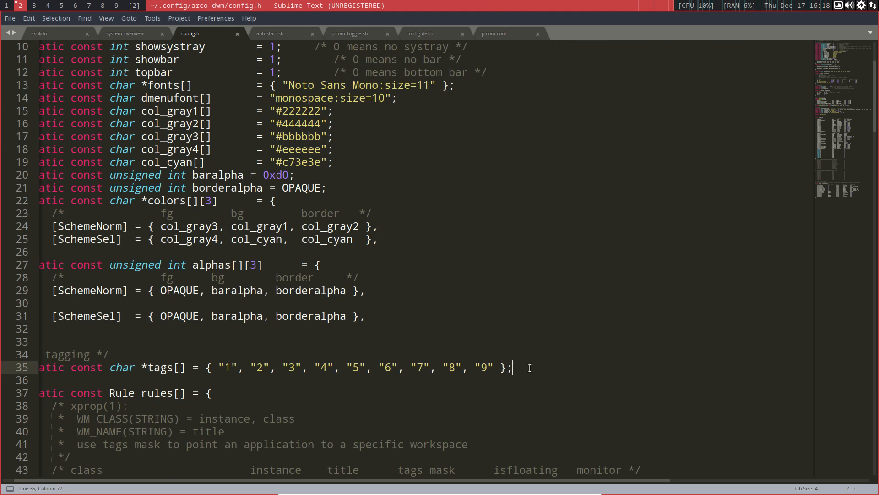
left_click_drag(530, 368, 38, 370)
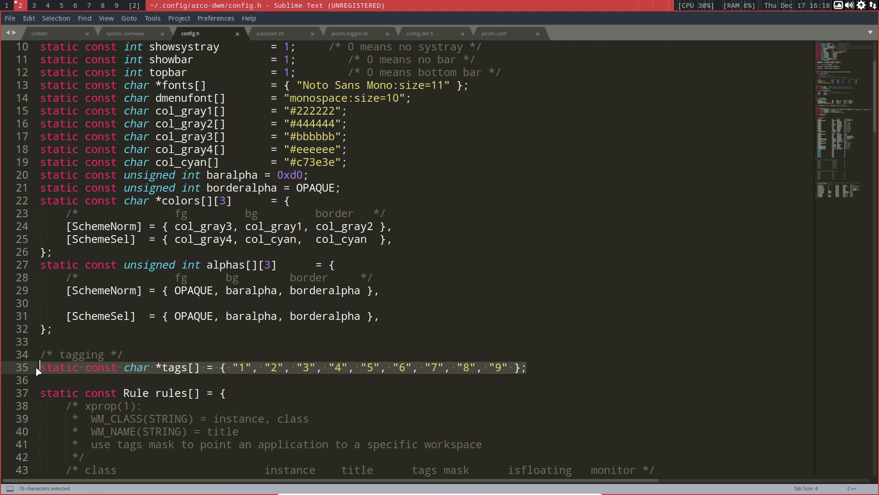
key("ctrl+c")
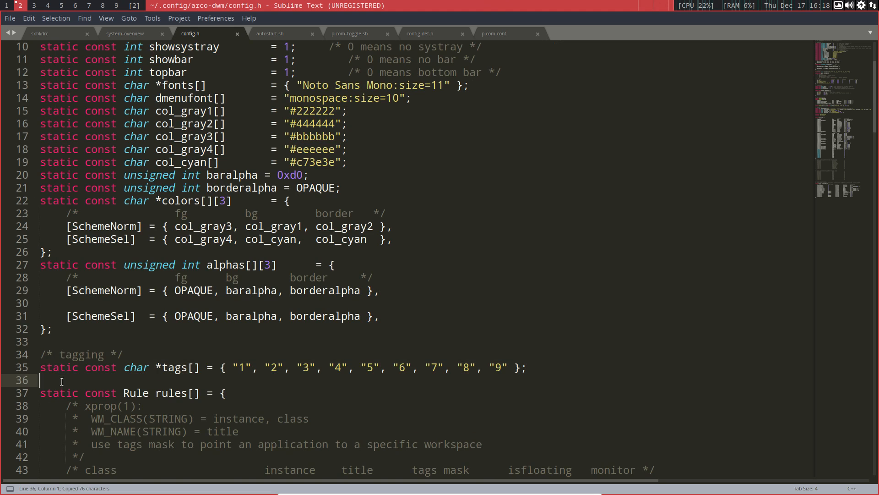
key("Down")
key("ctrl+shift+Return")
key("ctrl+v")
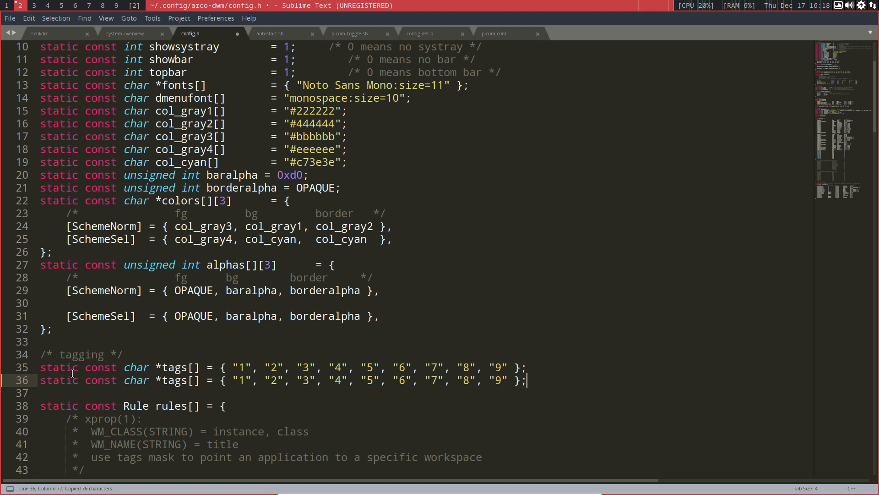
left_click(39, 365)
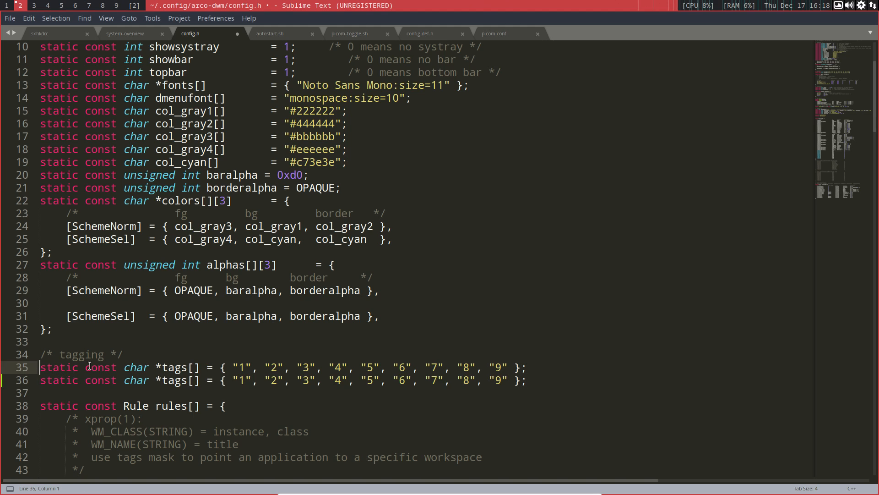
type("#")
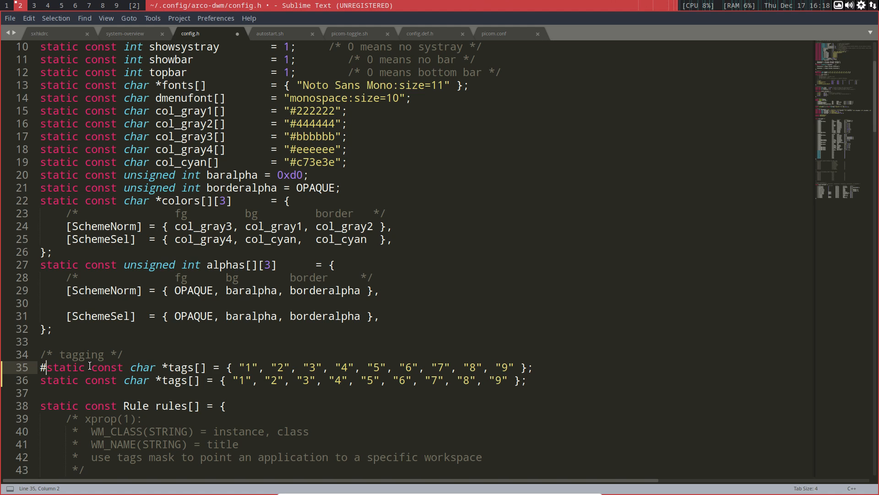
key("BackSpace")
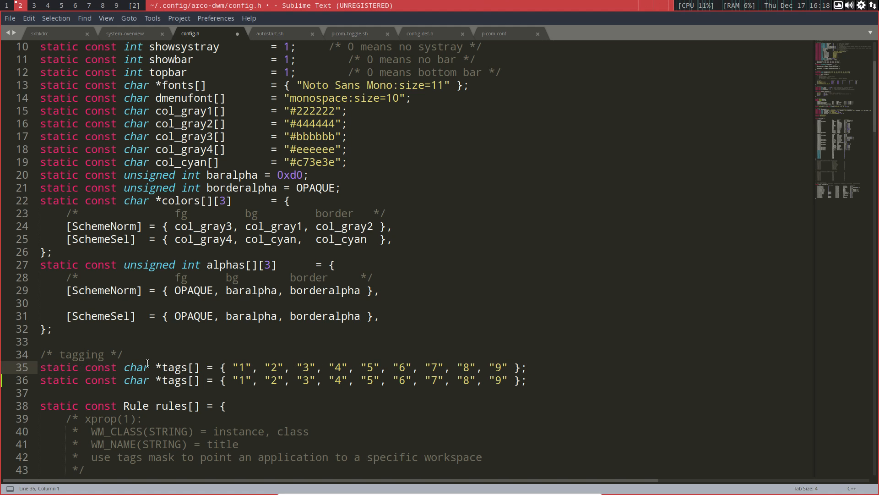
Copy the comment opener /* from the tagging comment and paste it at the start of the first tags[] line
left_click(131, 354)
key("shift+Left")
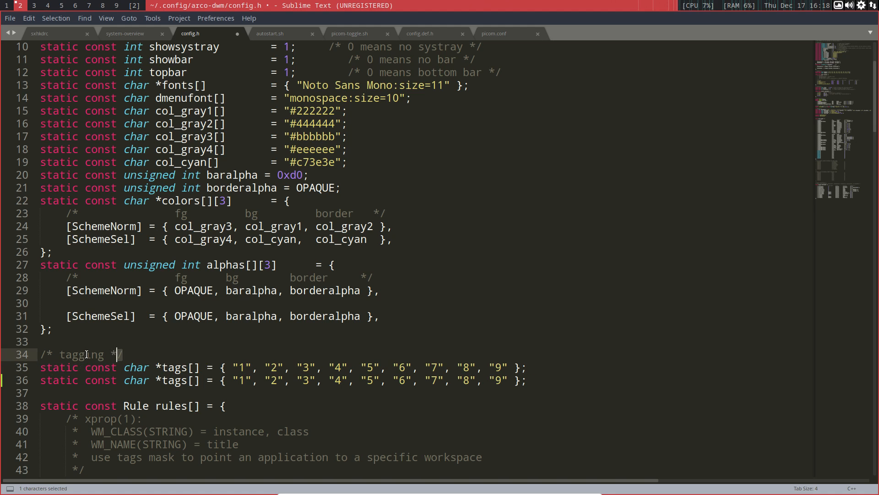
left_click_drag(59, 354, 29, 354)
key("ctrl+c")
key("Down")
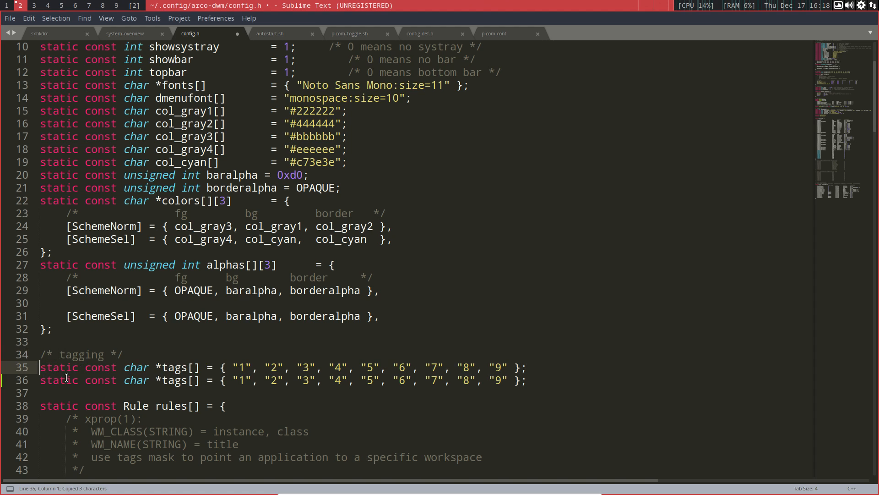
key("ctrl+v")
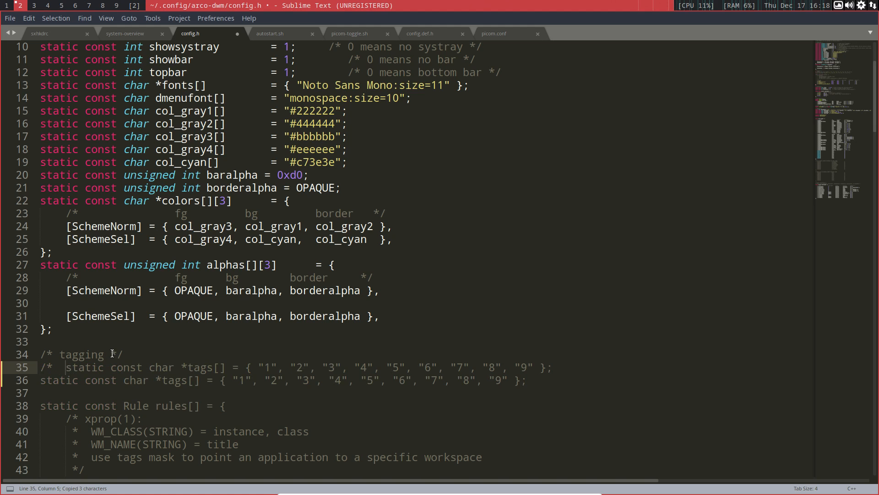
Close the comment at the end of the first tags[] line with */ preceded by two spaces, and save config.h
left_click_drag(111, 354, 127, 351)
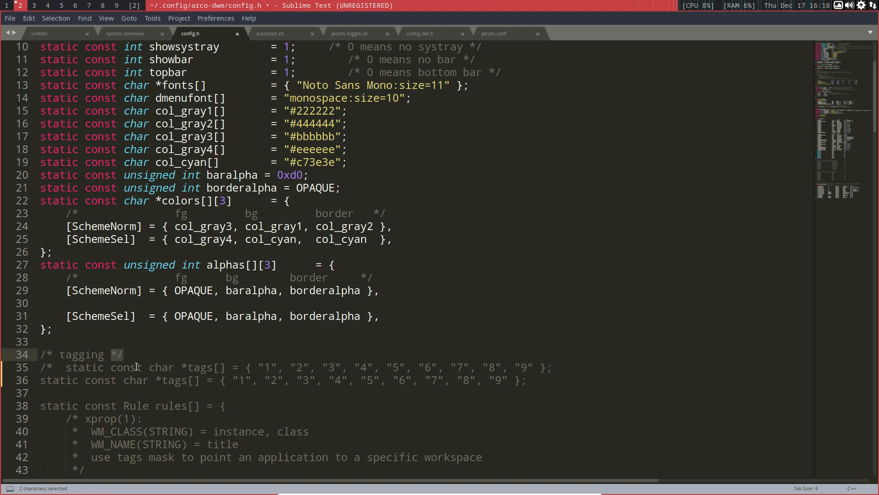
key("ctrl+x")
key("ctrl+z")
key("ctrl+c")
left_click(622, 367)
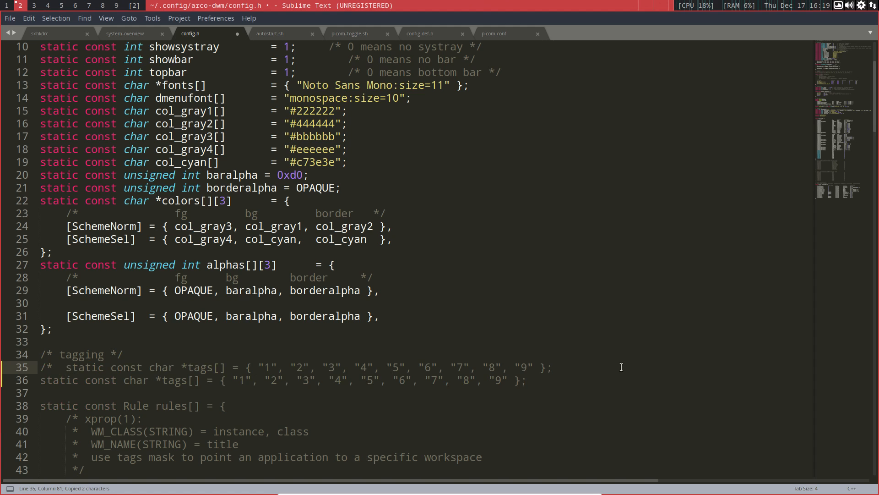
key("ctrl+v")
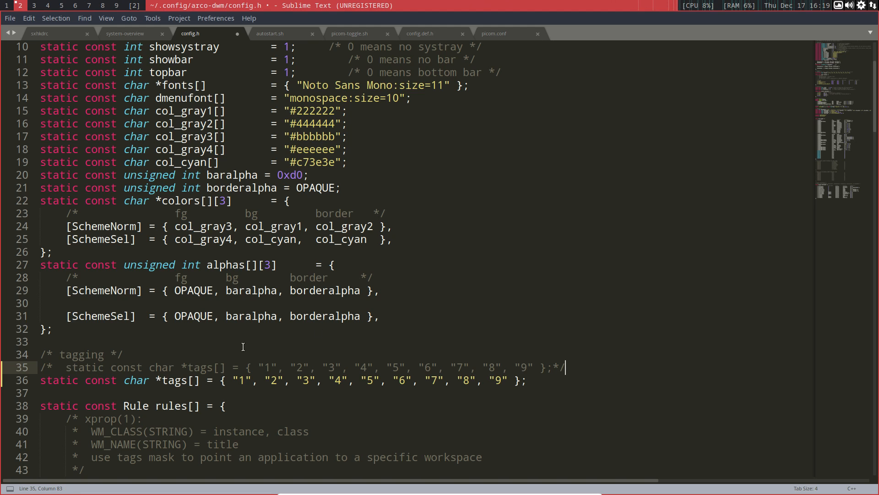
left_click(553, 367)
key("ctrl+s")
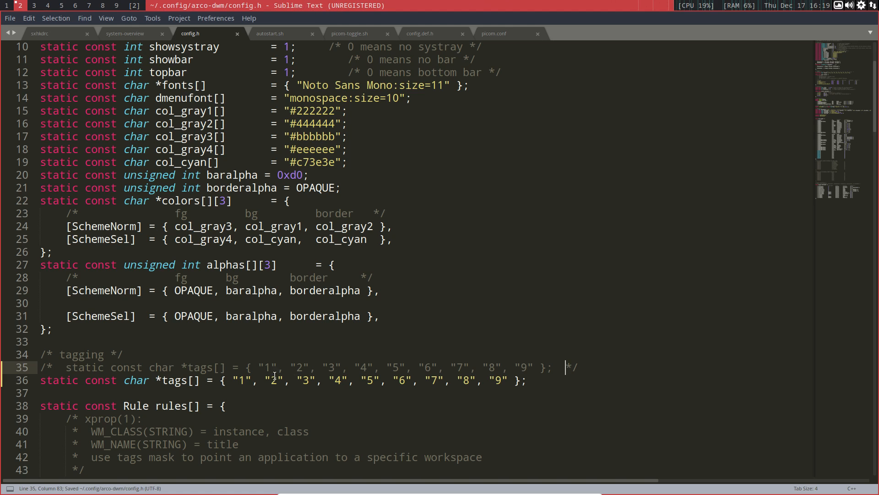
Replace the tags "1", "2" and "3" on the uncommented tags[] line with "I", "II" and "III"
left_click_drag(248, 379, 253, 380)
key("Left")
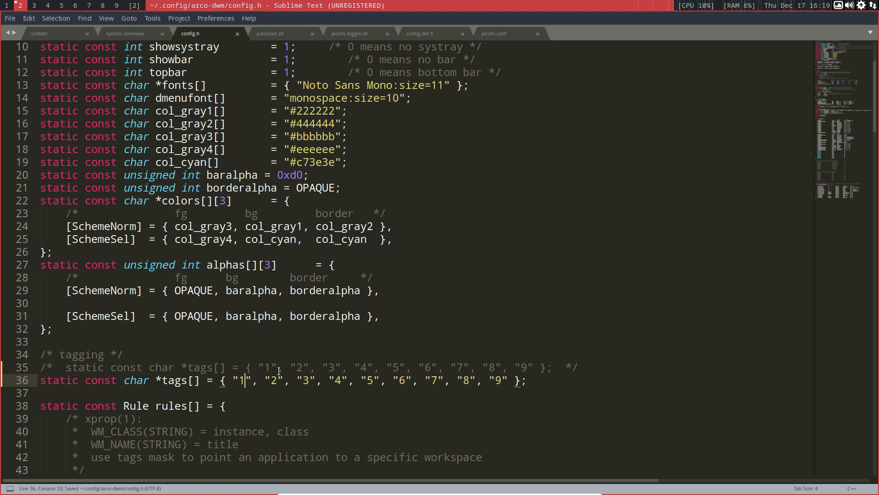
key("BackSpace")
type("I")
key("Right")
key("Right")
key("Right")
key("Right")
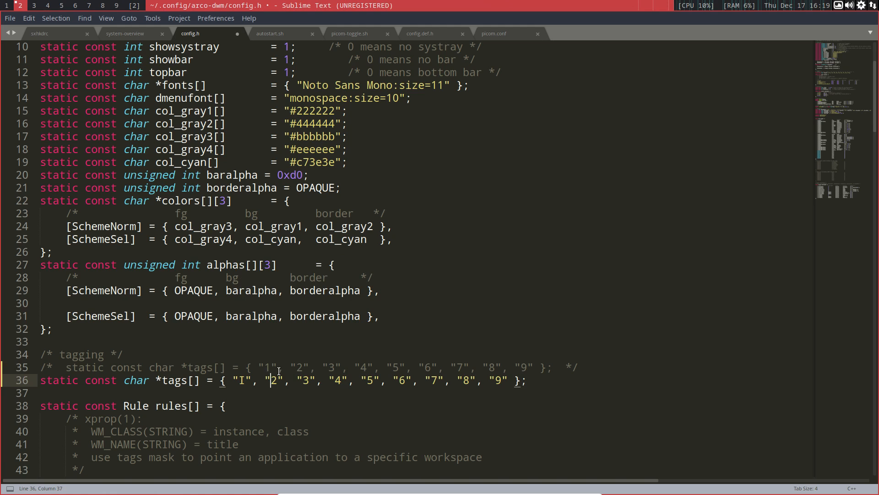
key("BackSpace")
type("II")
key("Right")
key("Right")
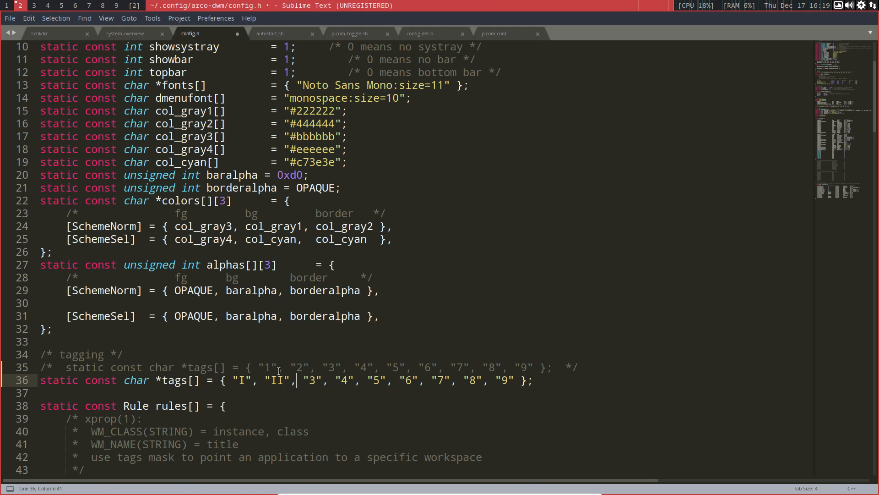
key("Delete")
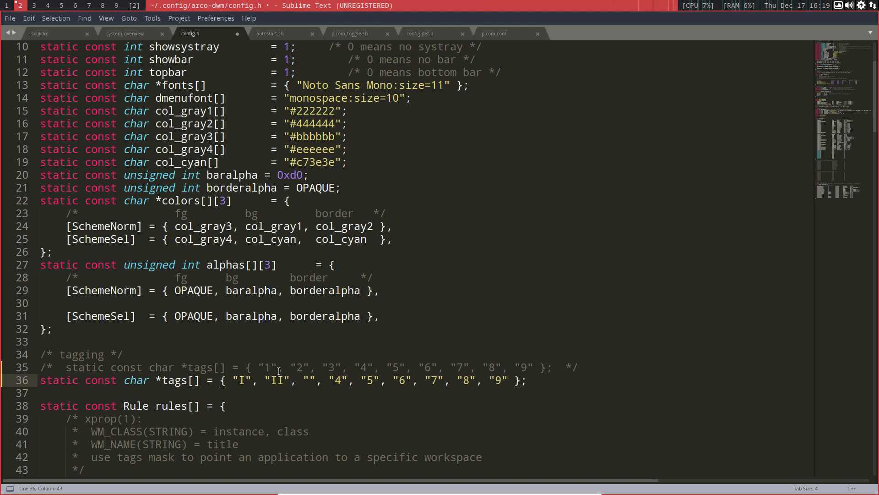
type("III")
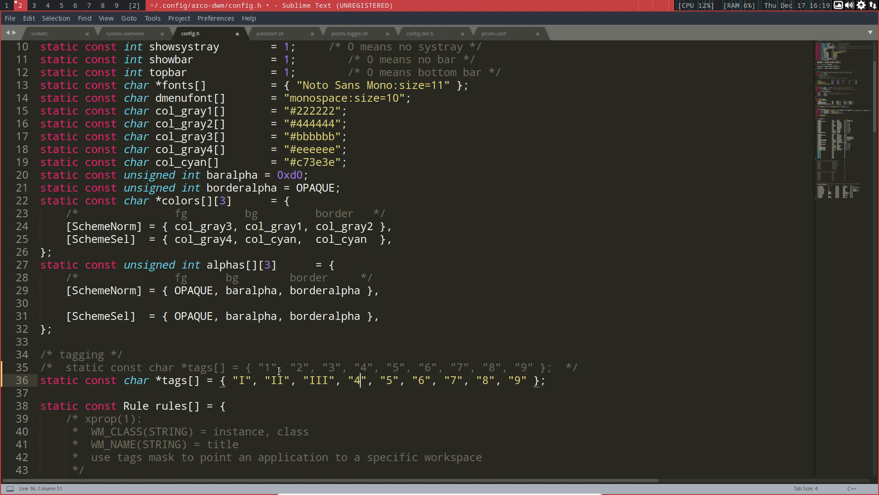
Replace the tags "4", "5" and "6" on the uncommented tags[] line with "IV", "V" and "VI"
key("BackSpace")
type("IV")
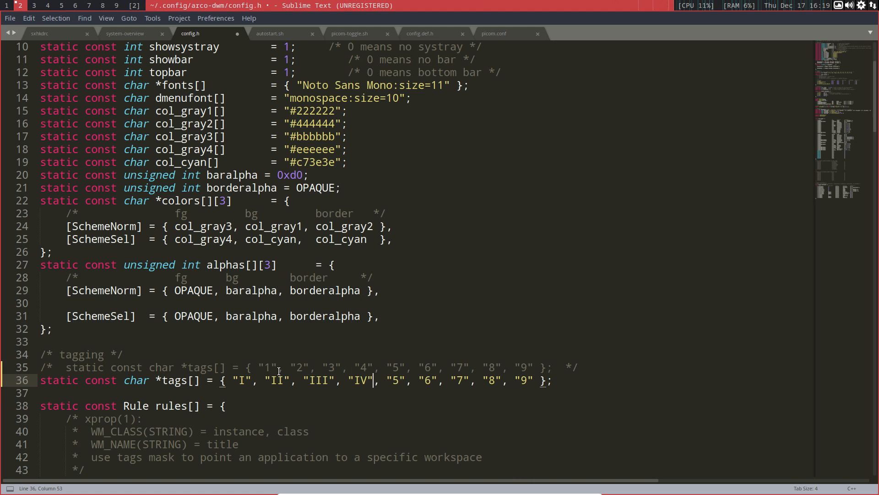
key("BackSpace")
type("V")
key("Right")
key("Right")
key("BackSpace")
type("VI")
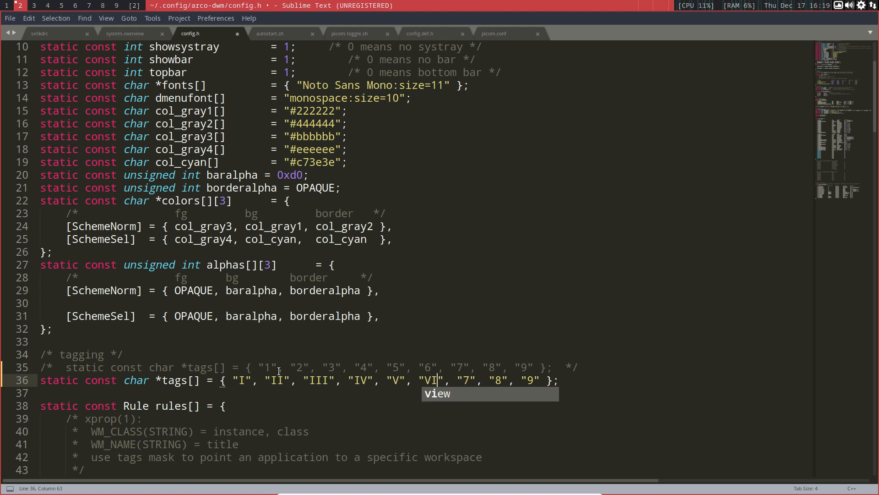
Replace the tags "7", "8" and "9" with "VII", "VIII" and "IX", and save config.h
key("Right")
key("BackSpace")
type("V")
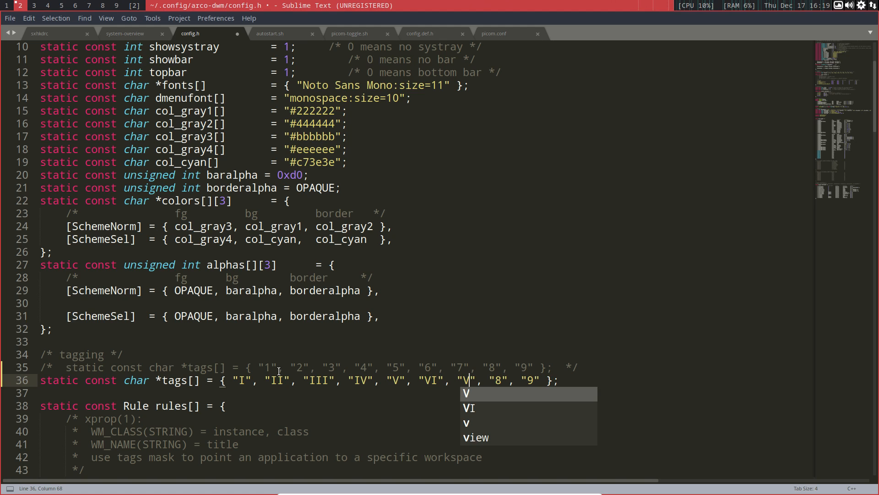
type("II")
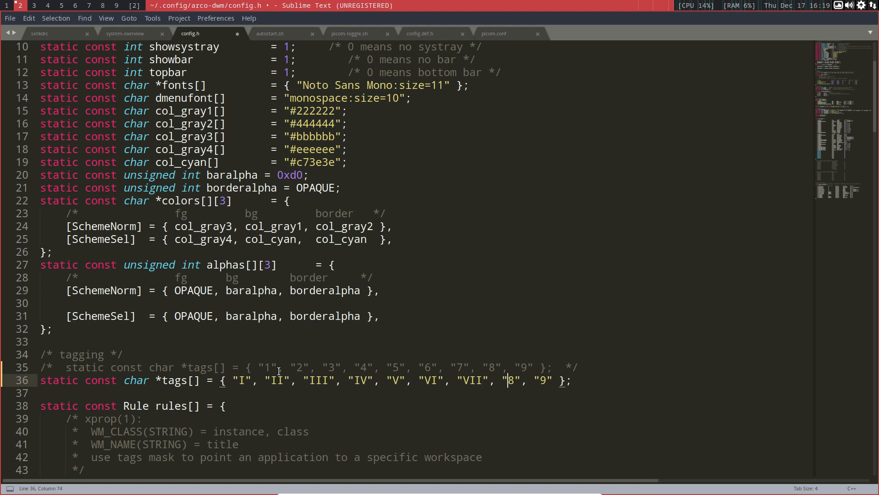
key("BackSpace")
type("VII")
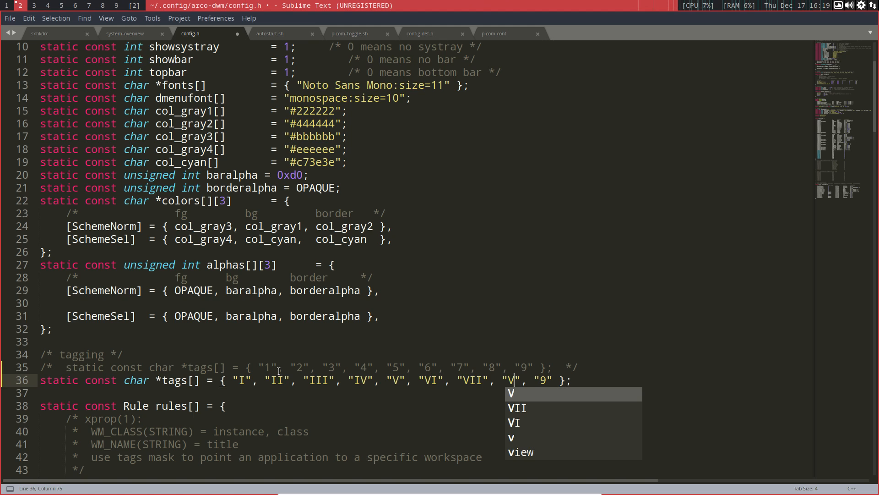
type("IK")
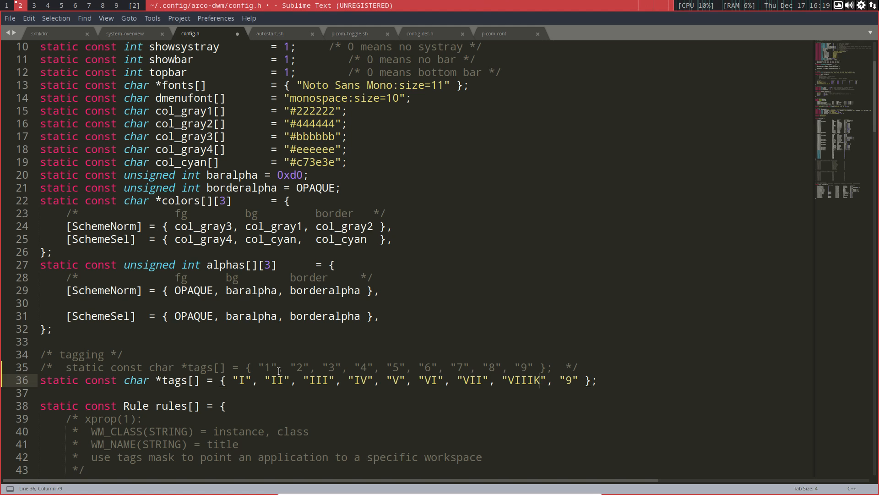
key("BackSpace")
key("Right")
key("Right")
key("Delete")
type("IX")
key("ctrl+s")
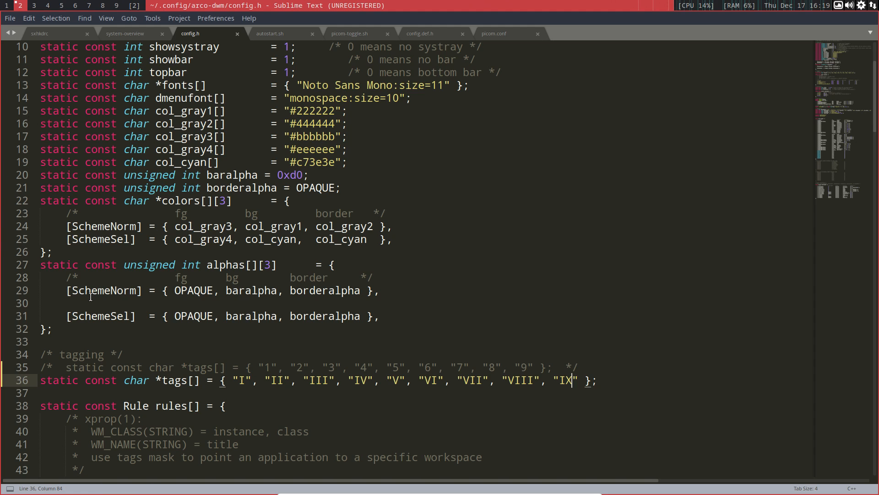
Switch to workspace 1 and open the ~/.config/arco-dwm folder in the file manager
left_click(7, 5)
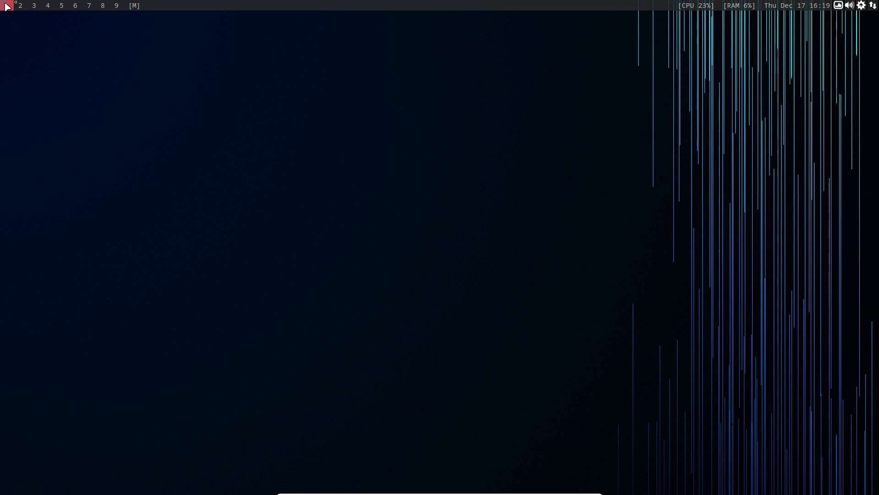
key("super+shift+Return")
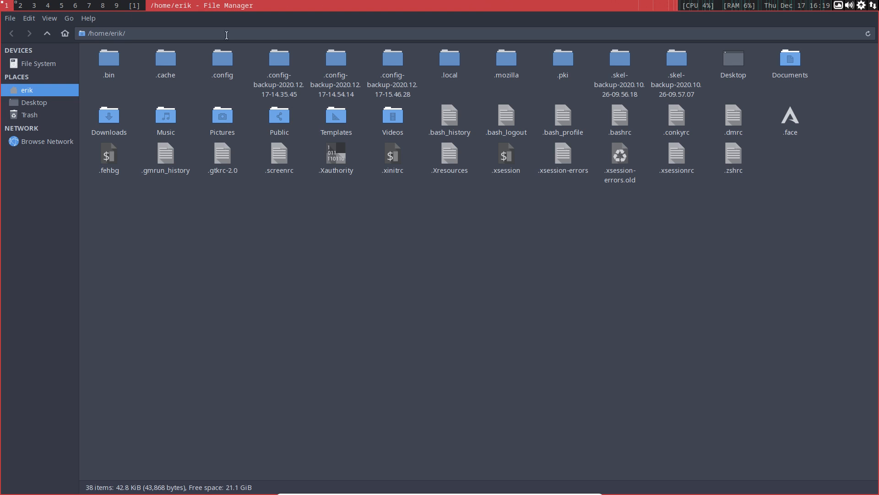
double_click(100, 60)
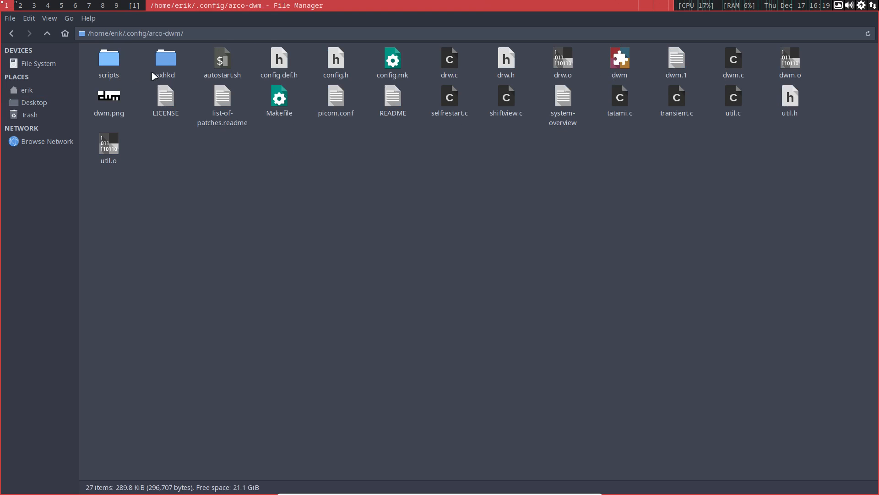
Open a terminal in the arco-dwm folder and compile dwm with make
right_click(290, 199)
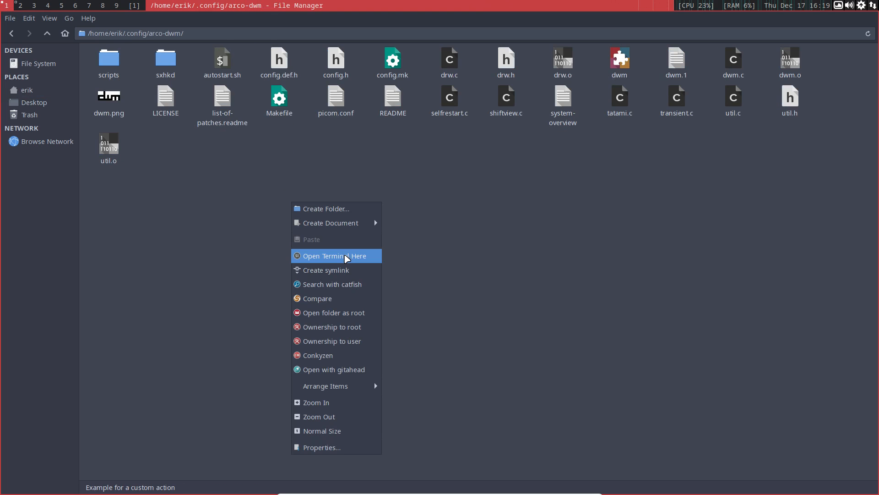
left_click(347, 258)
type("make")
key("Return")
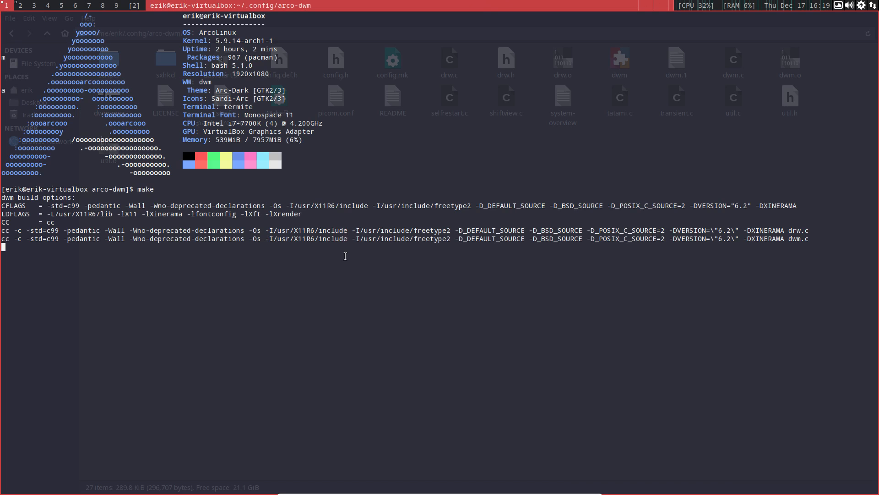
Run sudo make install with the account password, and close the terminal and the file manager
type("sudo make install")
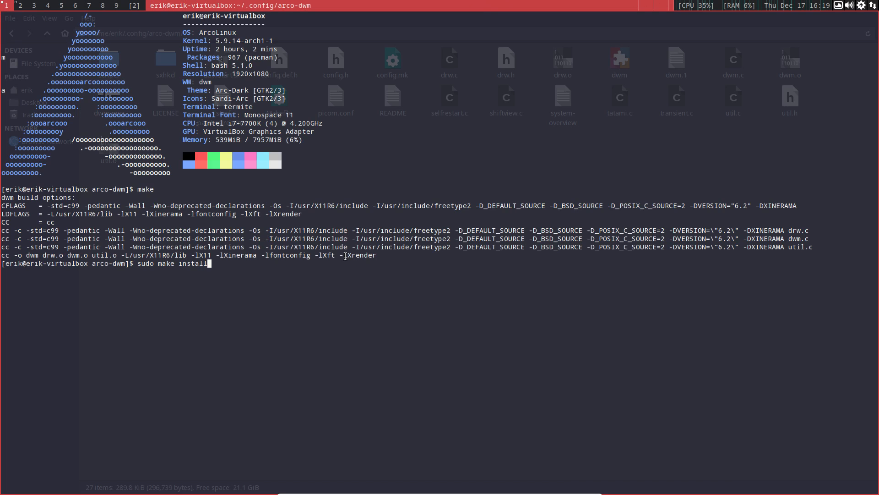
key("Return")
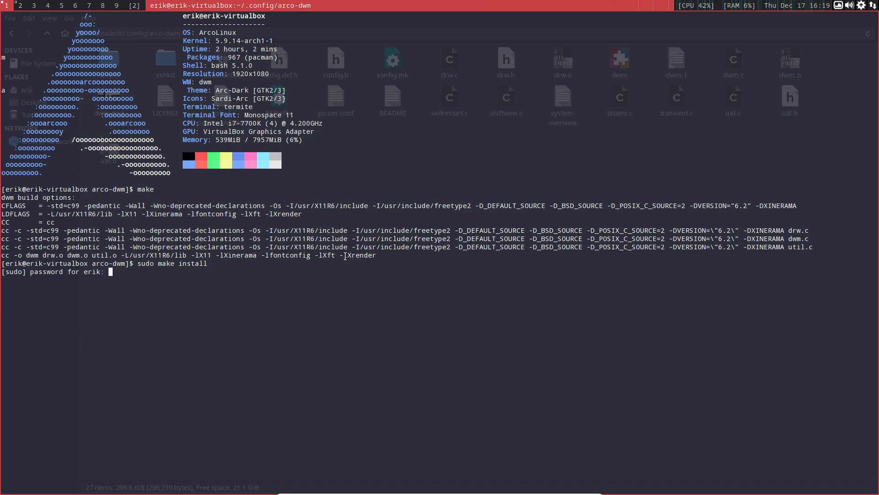
key("Return")
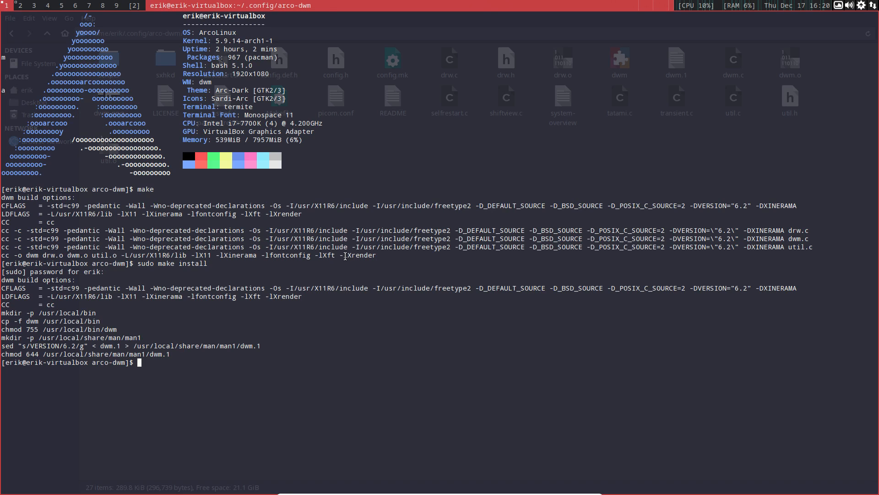
key("super+q")
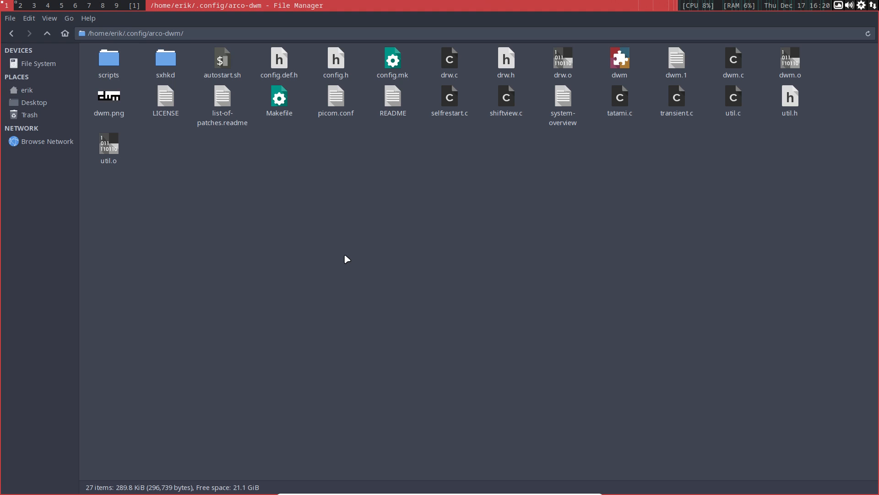
key("super+q")
Log out of the dwm session and log back in with the account password
key("super+x")
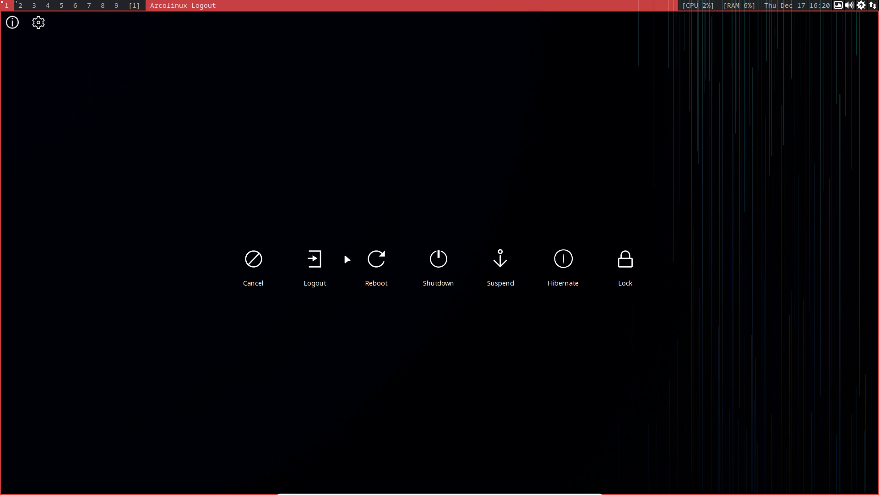
key("l")
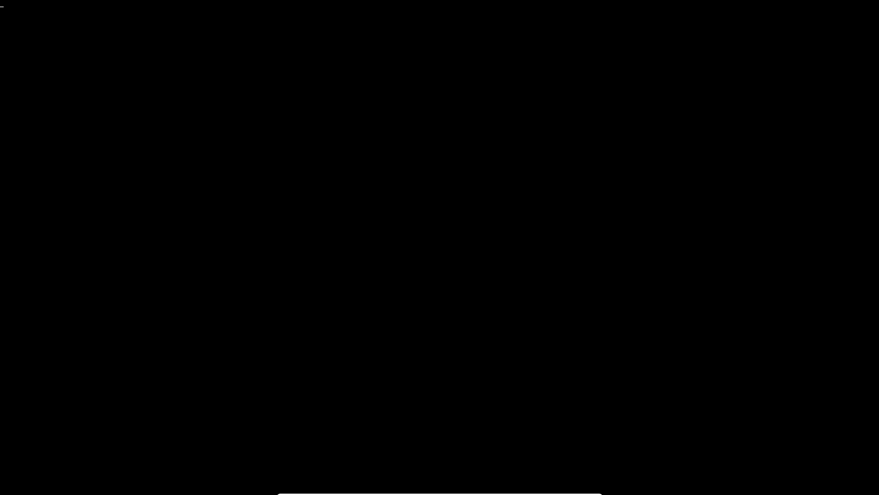
type("****")
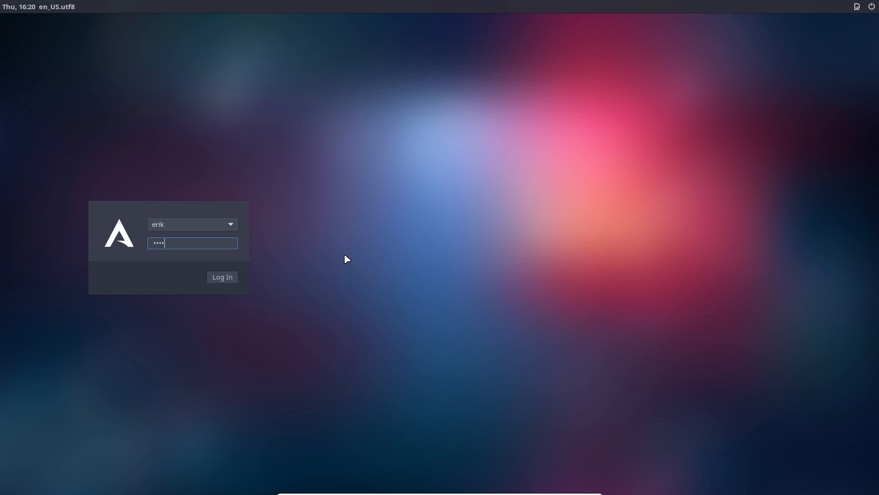
key("Return")
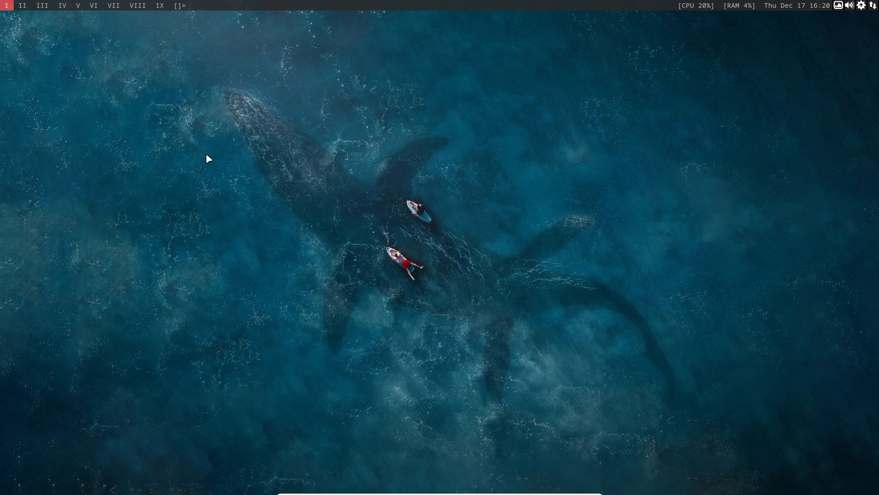
Go through workspaces III, IV and V to VI, and open a terminal and a file manager there
left_click(42, 6)
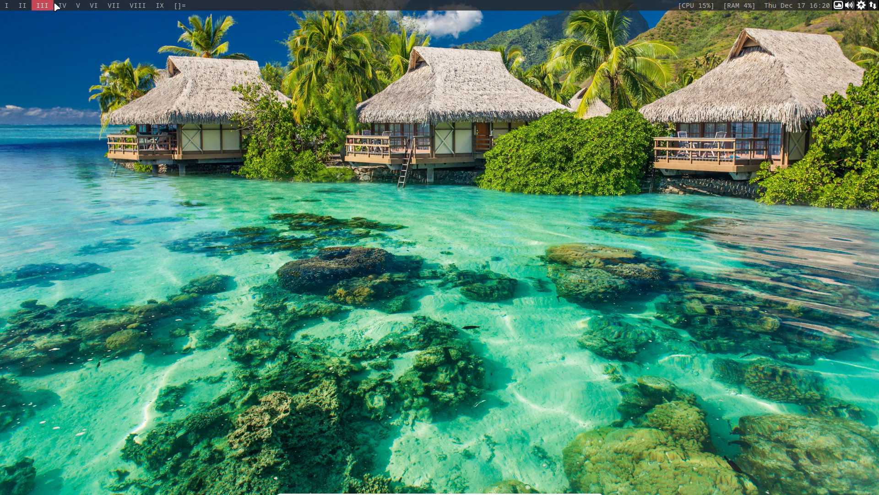
left_click(60, 6)
left_click(78, 6)
left_click(91, 6)
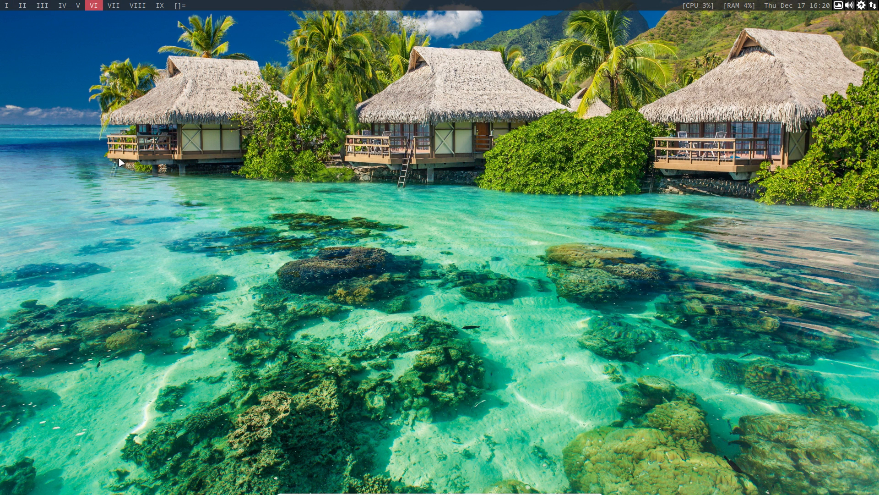
key("super+Return")
key("super+shift+Return")
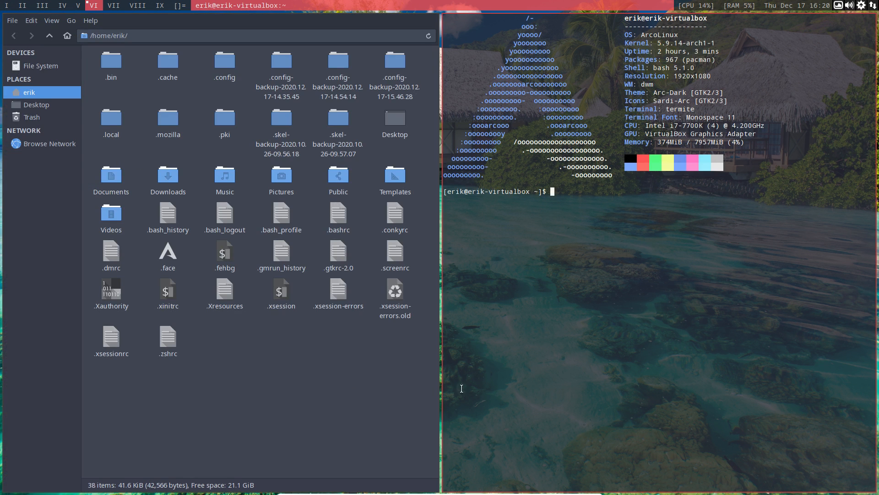
Compare config.def.h and config.h from the .config/arco-dwm folder in Meld, and switch the workspace to the monocle layout
double_click(225, 70)
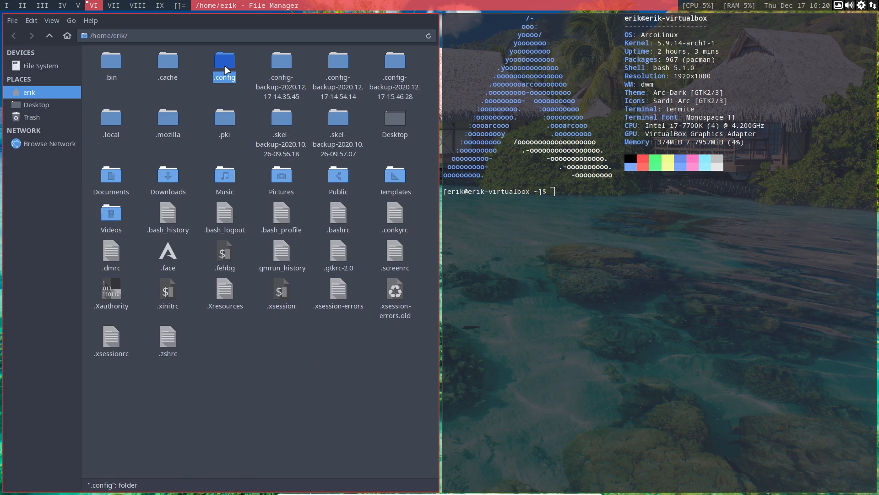
double_click(115, 62)
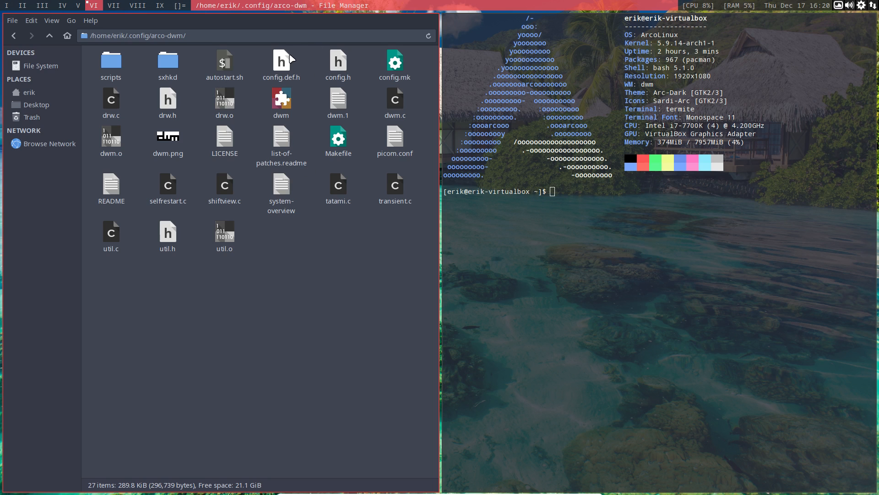
left_click(284, 61)
left_click(338, 64, "ctrl")
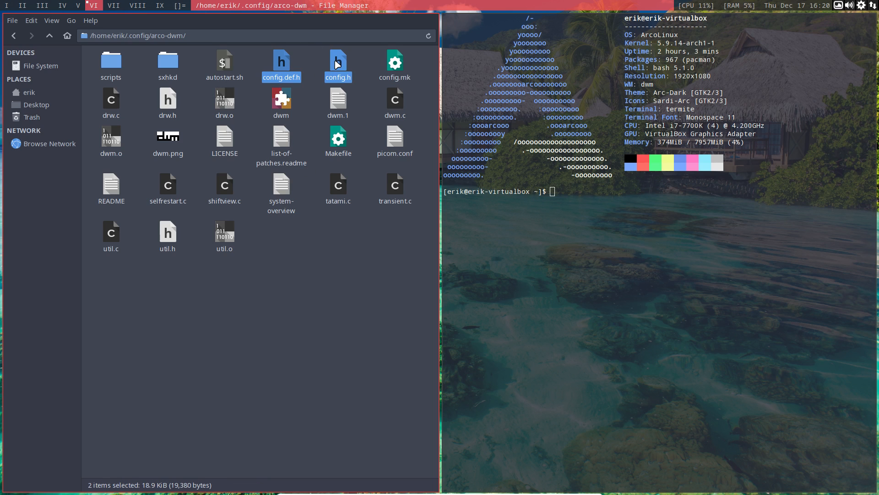
right_click(338, 64)
left_click(389, 218)
key("super+m")
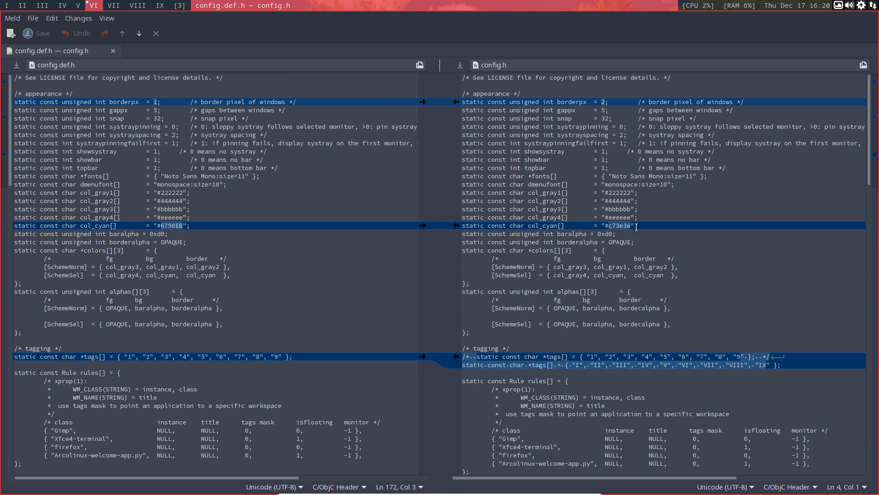
Examine the differences between the two files in the tagging section, including the commented-out tags line, and look through the layout and key definitions
scroll(631, 223, "down", 3)
scroll(497, 296, "down", 3)
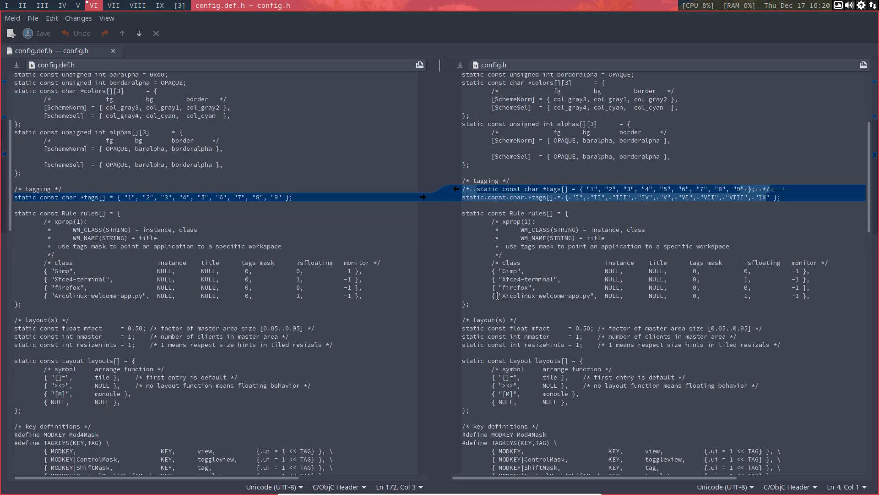
left_click(777, 196)
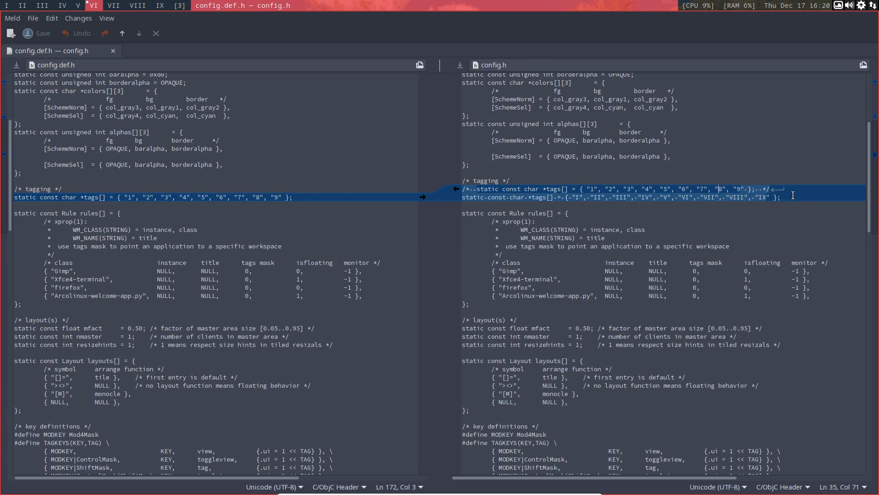
left_click_drag(781, 196, 454, 193)
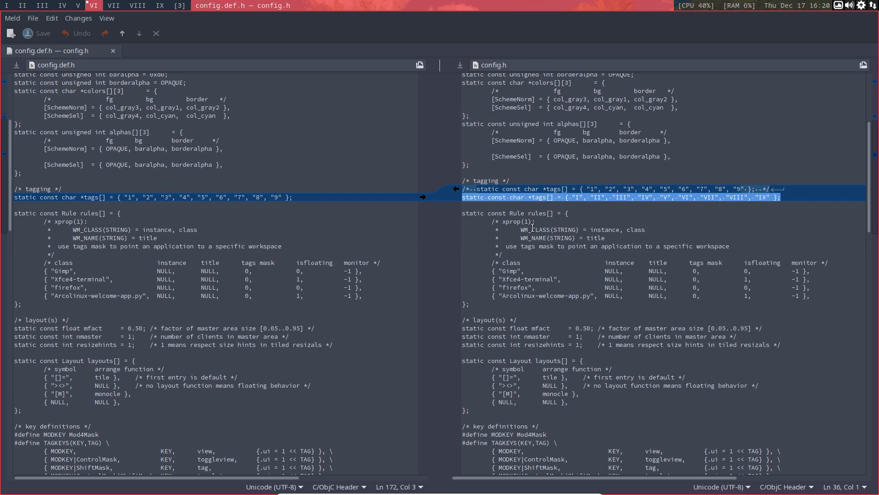
scroll(533, 227, "down", 5)
scroll(532, 227, "up", 5)
left_click_drag(473, 188, 461, 188)
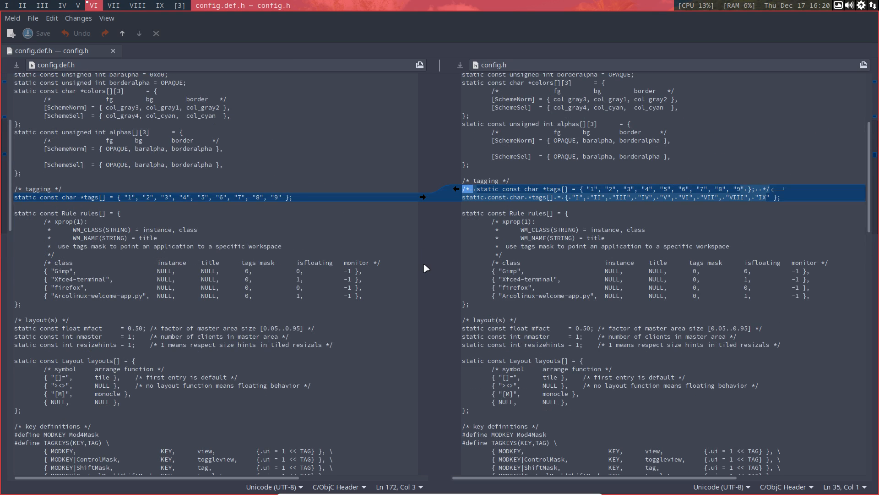
scroll(551, 246, "down", 5)
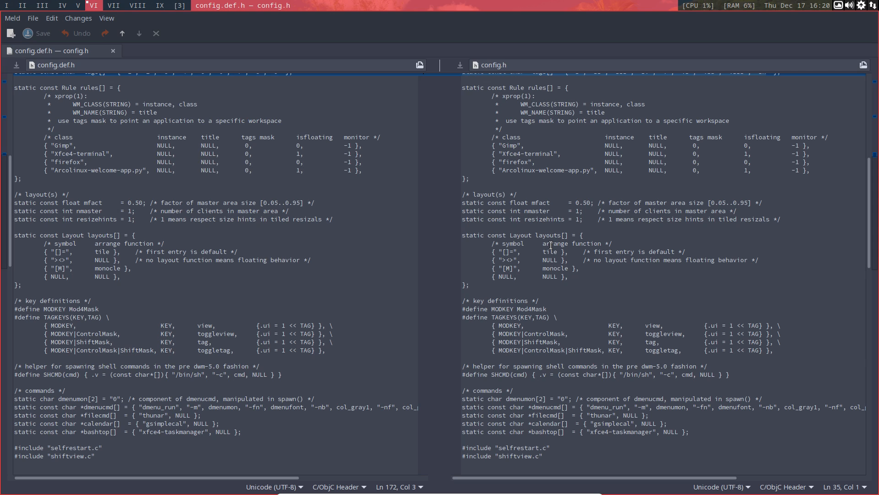
scroll(551, 246, "down", 10)
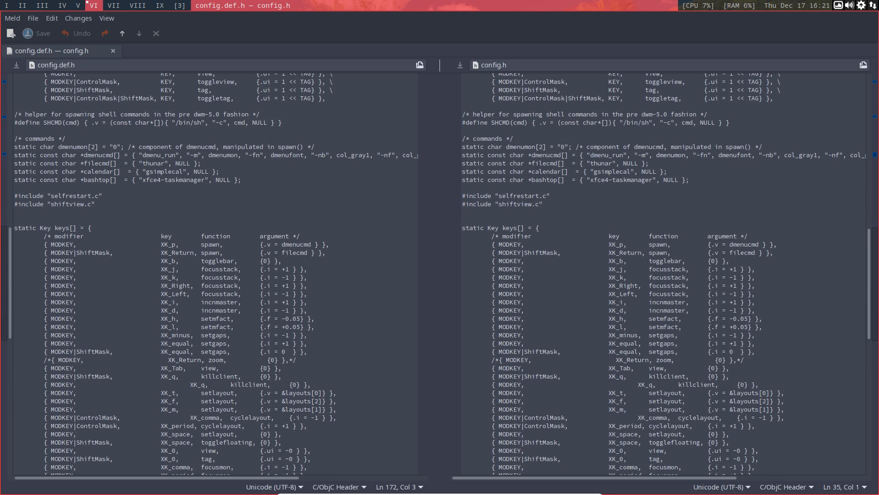